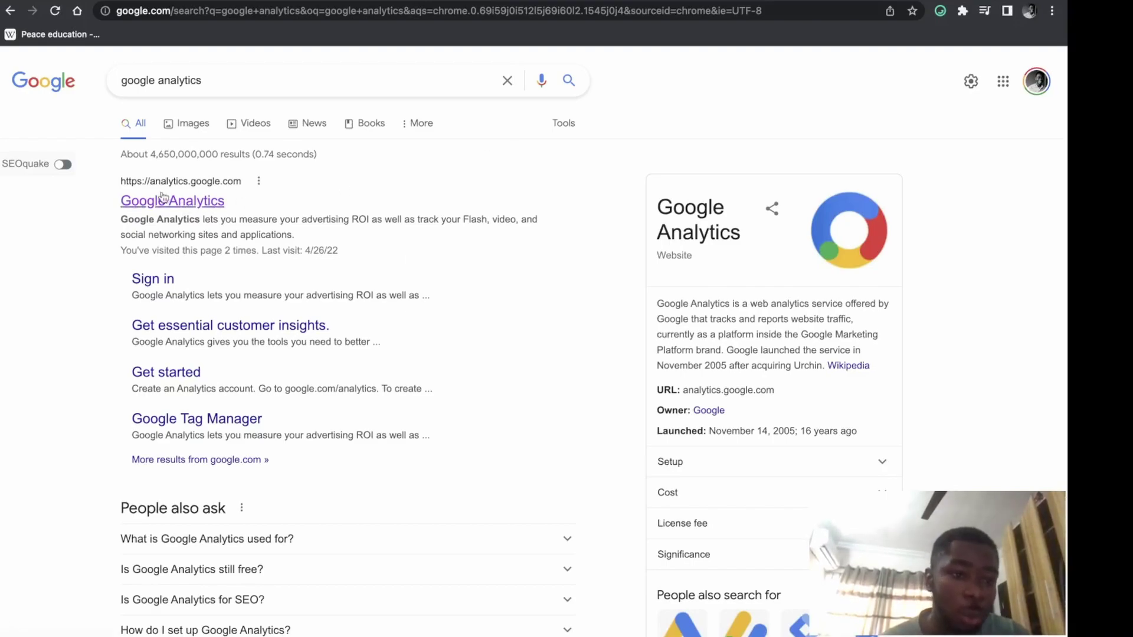
Open Google Analytics, name the new account 'Tgbgbgo' and enable sharing with Google products and services
click(198, 203)
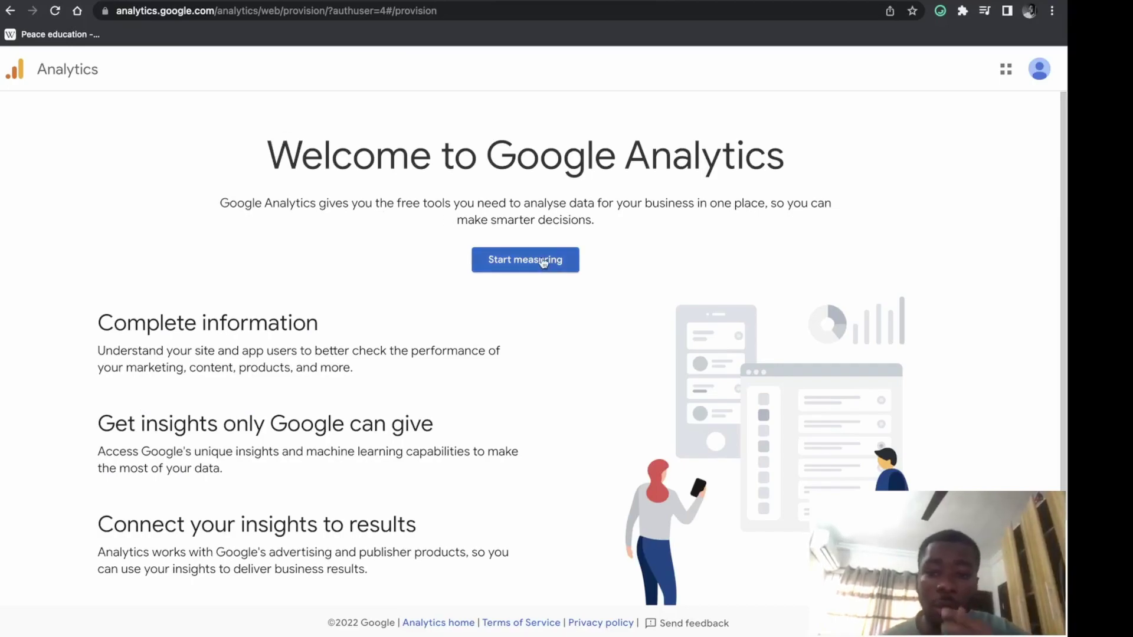
click(542, 261)
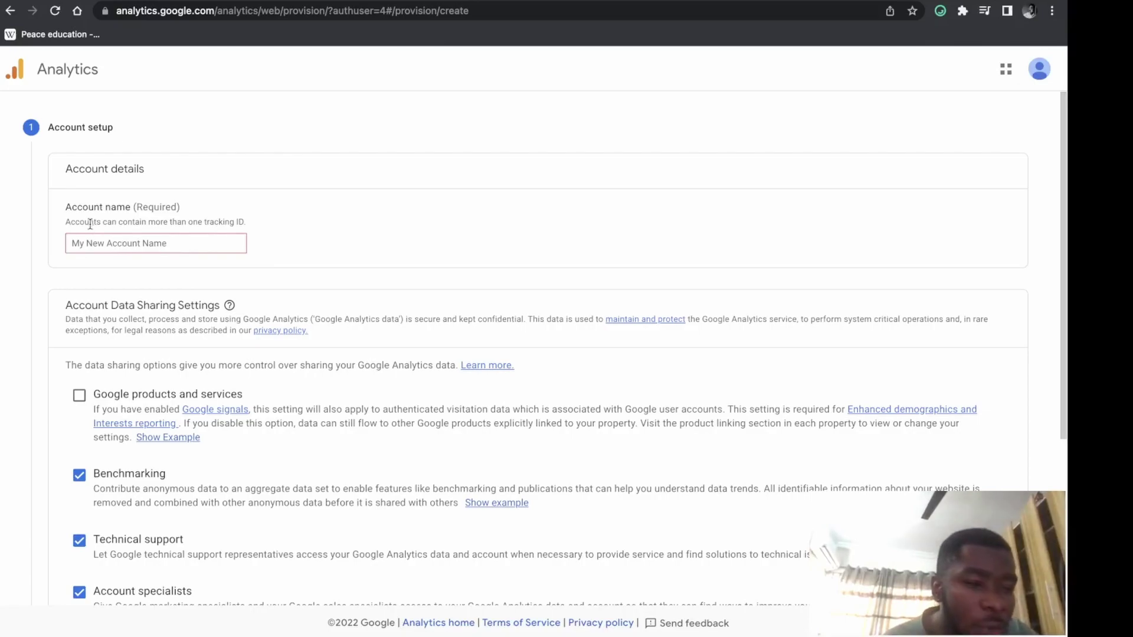
click(91, 244)
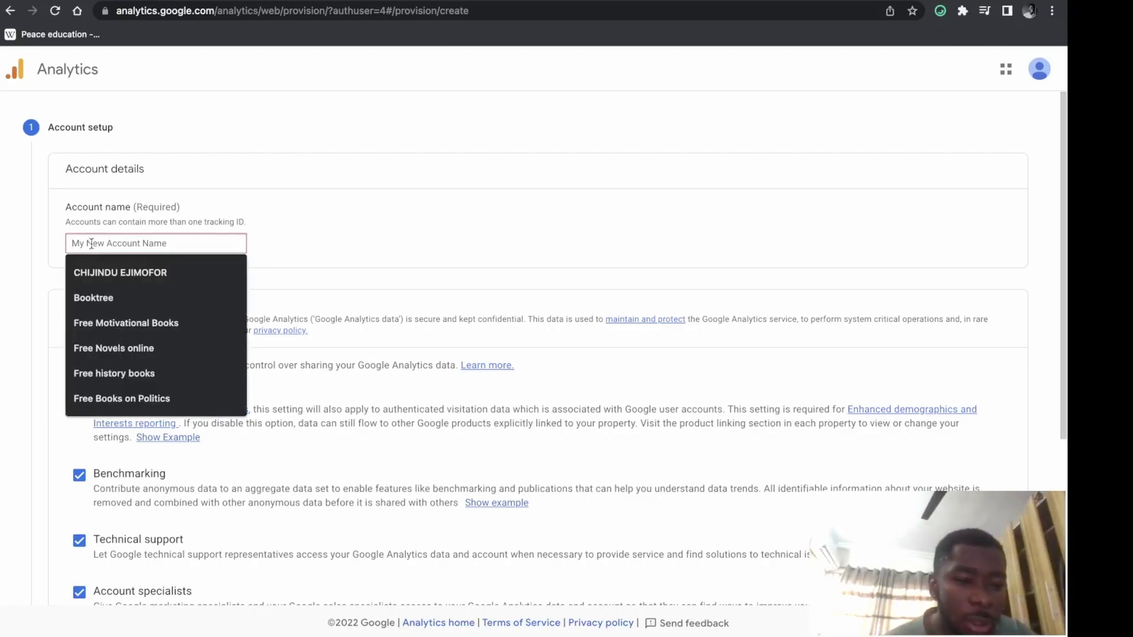
text(Tgbgbg)
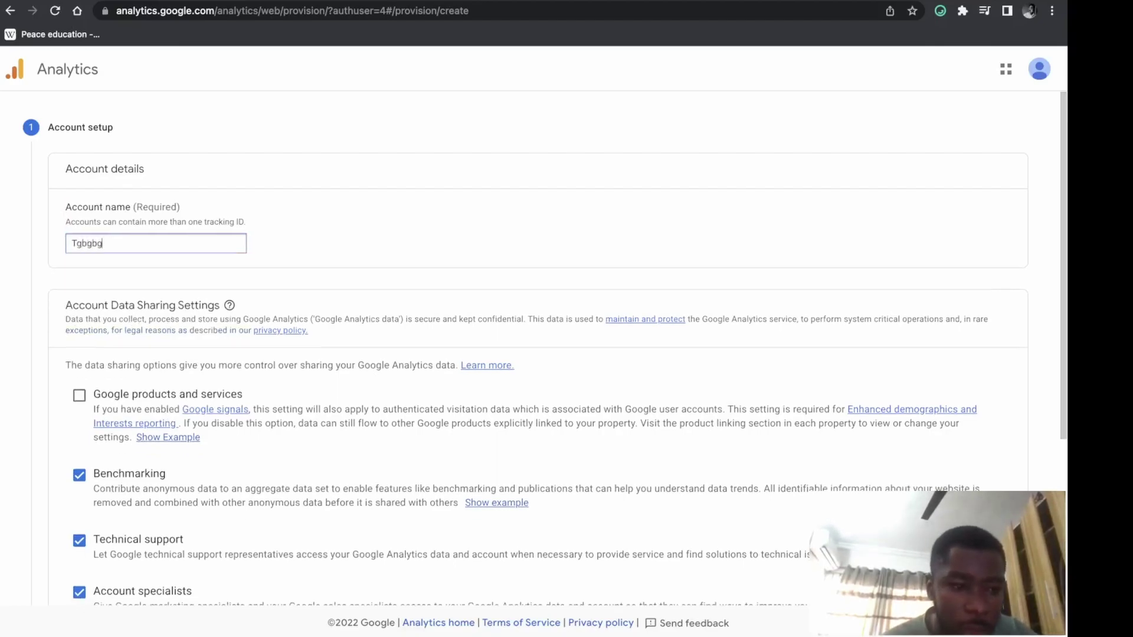
text(o)
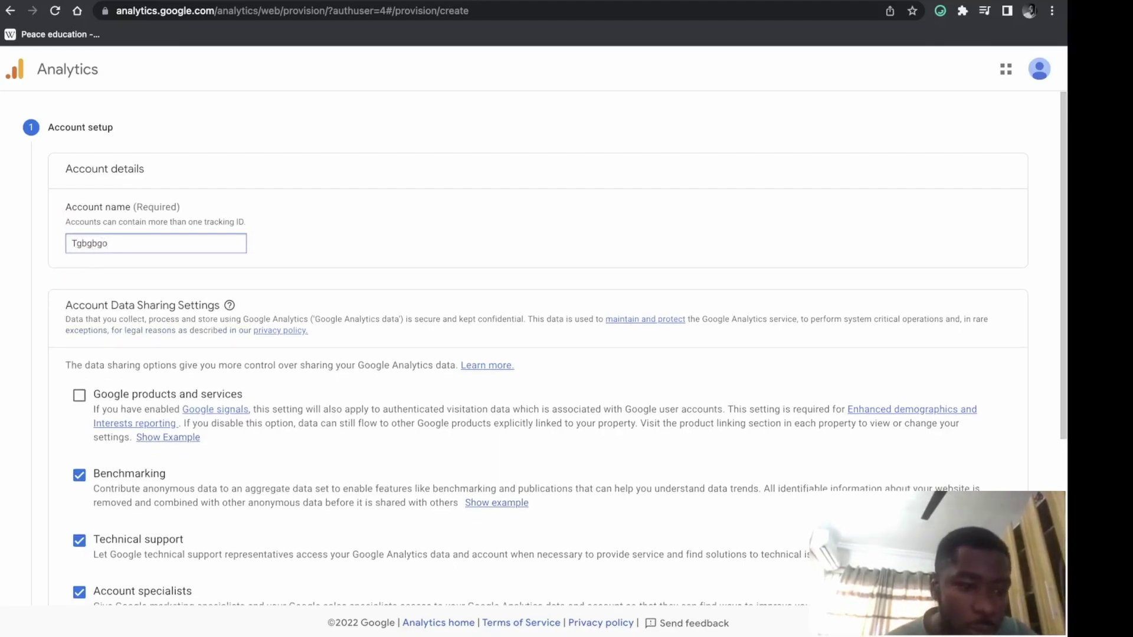
scroll(77, 324, down, 3)
click(85, 256)
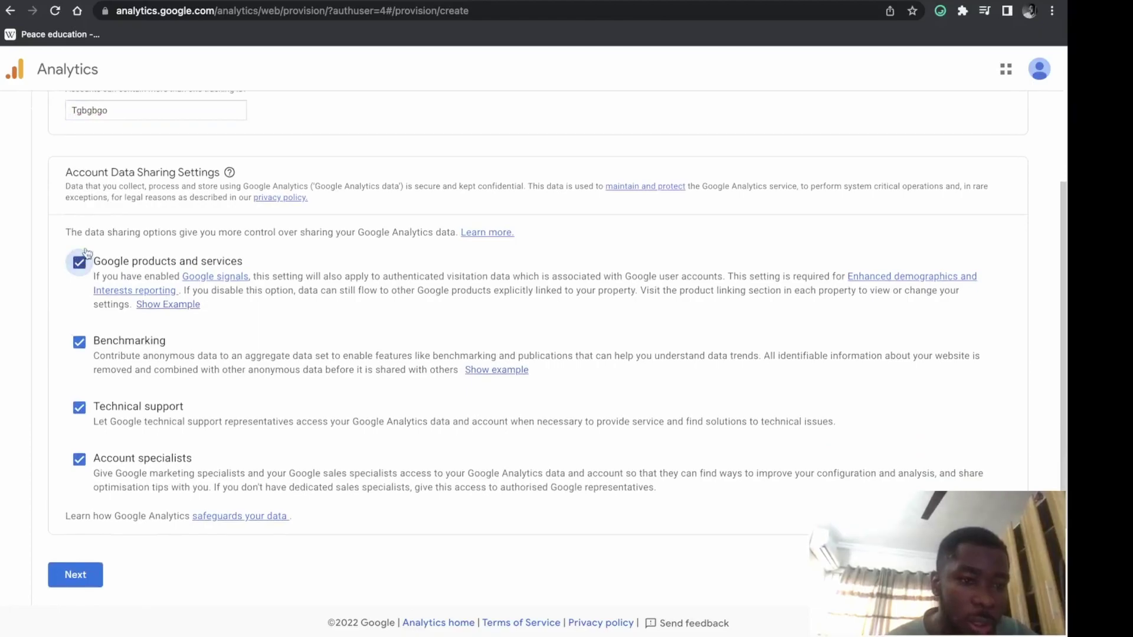
Name the property 'Thegoal' and set its reporting time zone to Nigeria (GMT+01:00)
click(75, 574)
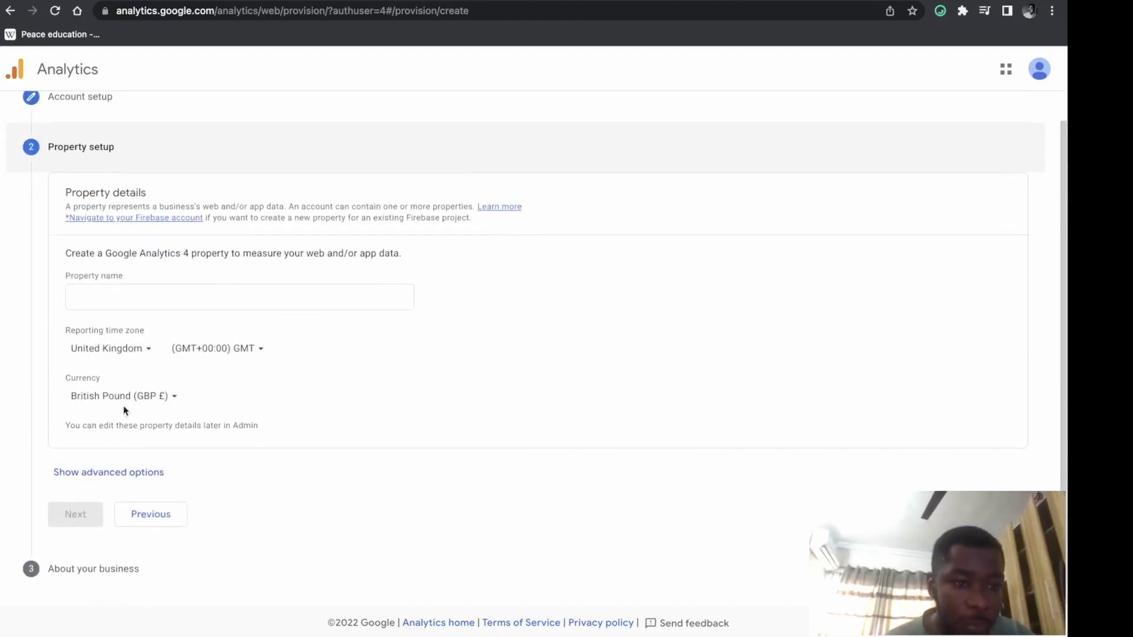
click(119, 299)
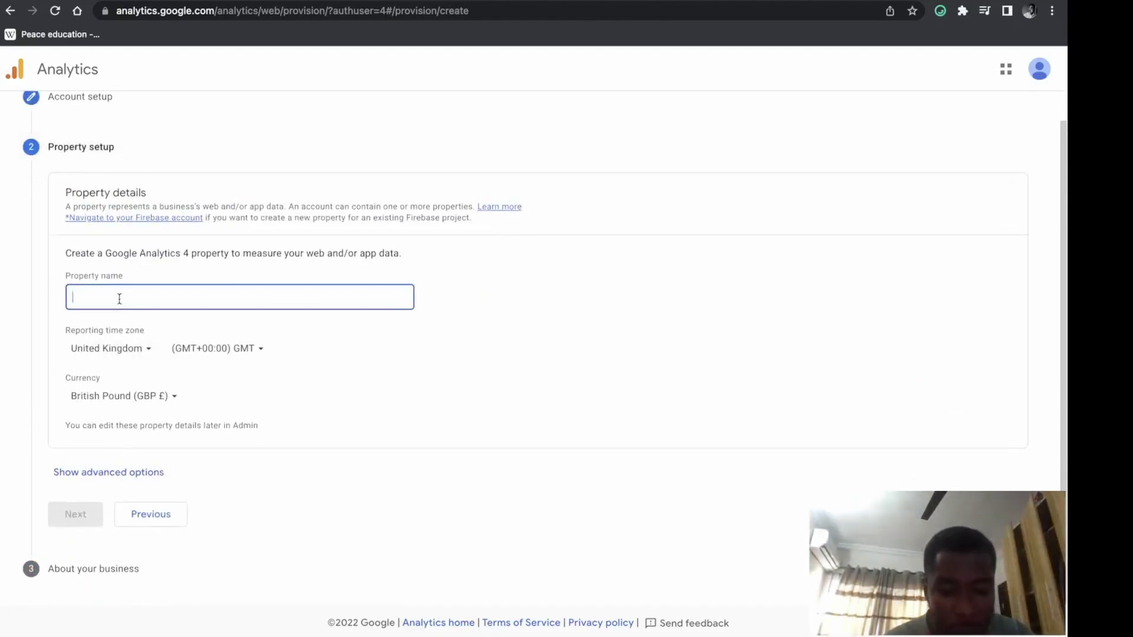
text(The)
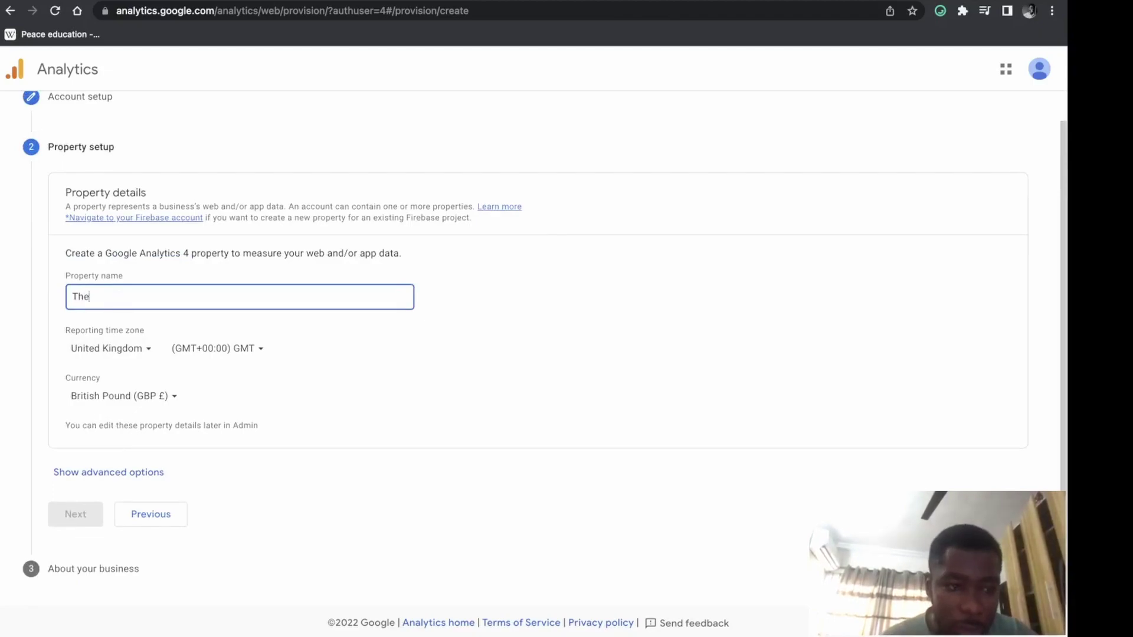
text(goal)
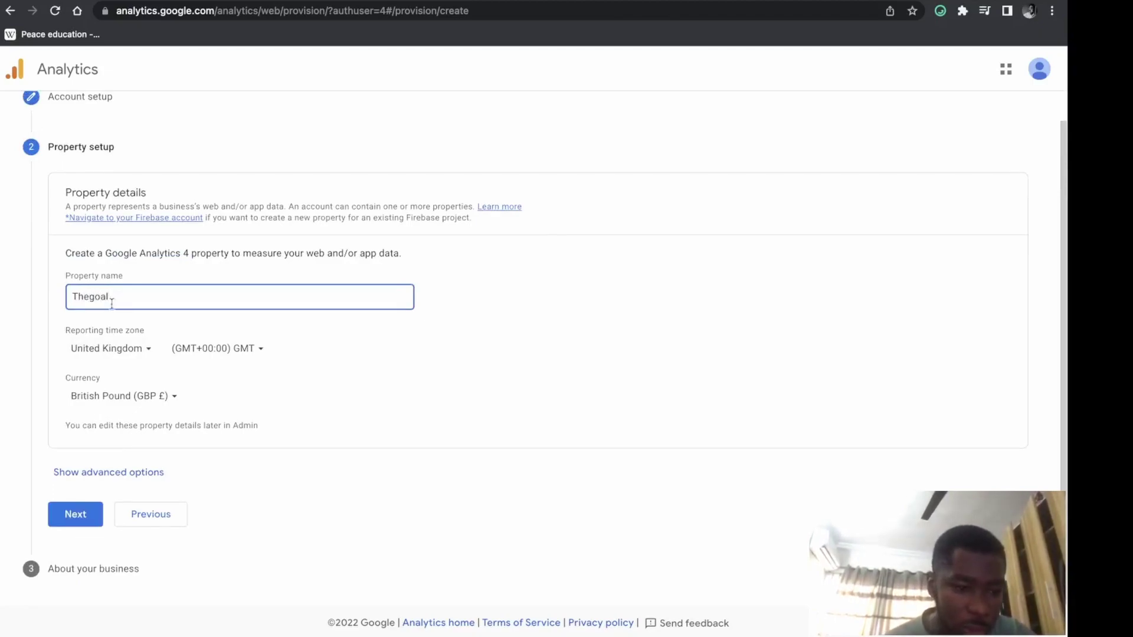
click(118, 348)
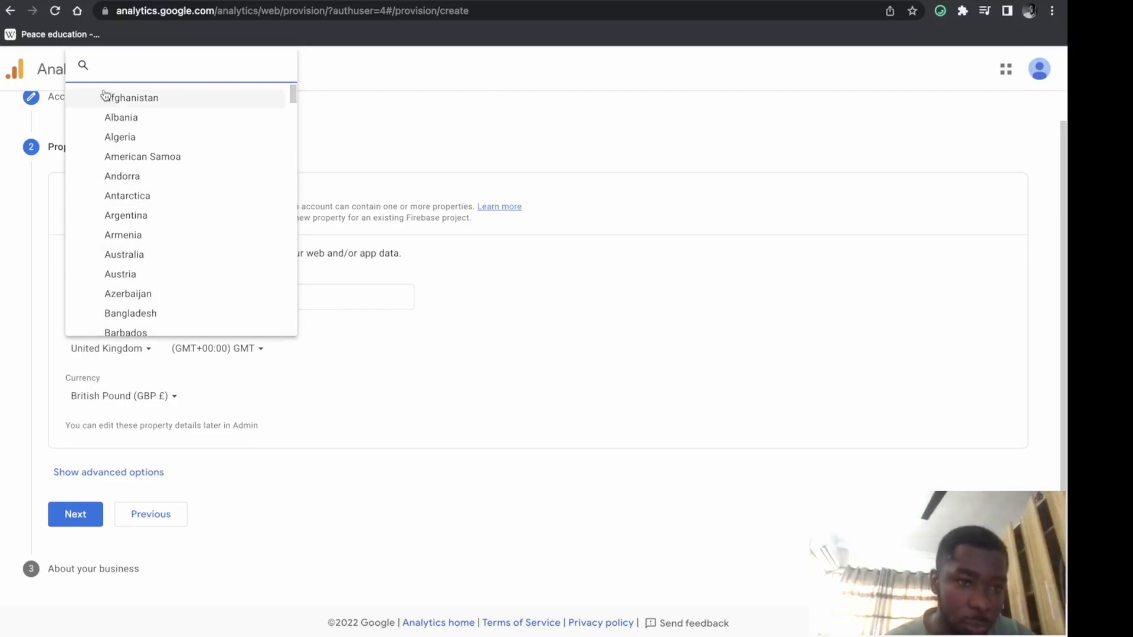
text(niger)
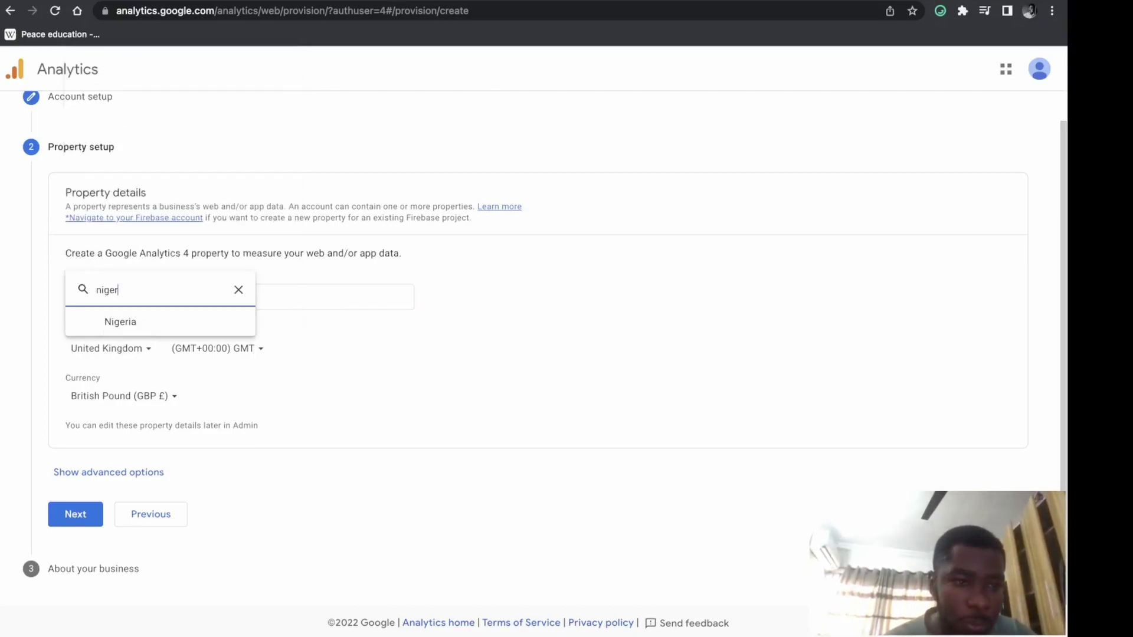
click(118, 321)
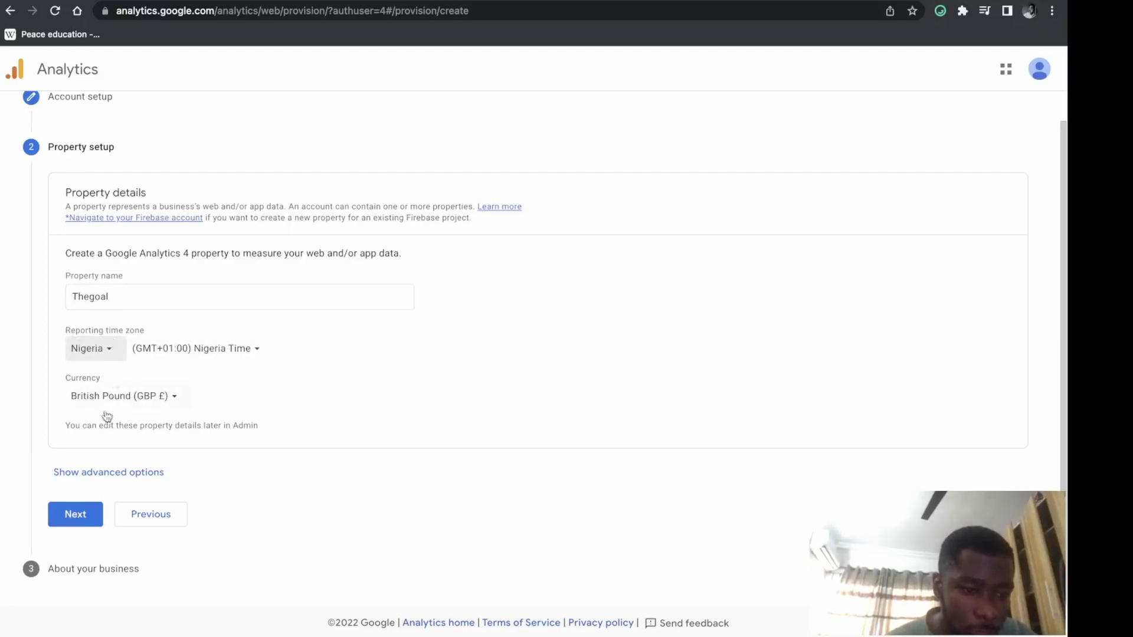
Choose Small business size, tick engagement, experience-optimisation and cross-device goals, then create the account
click(72, 513)
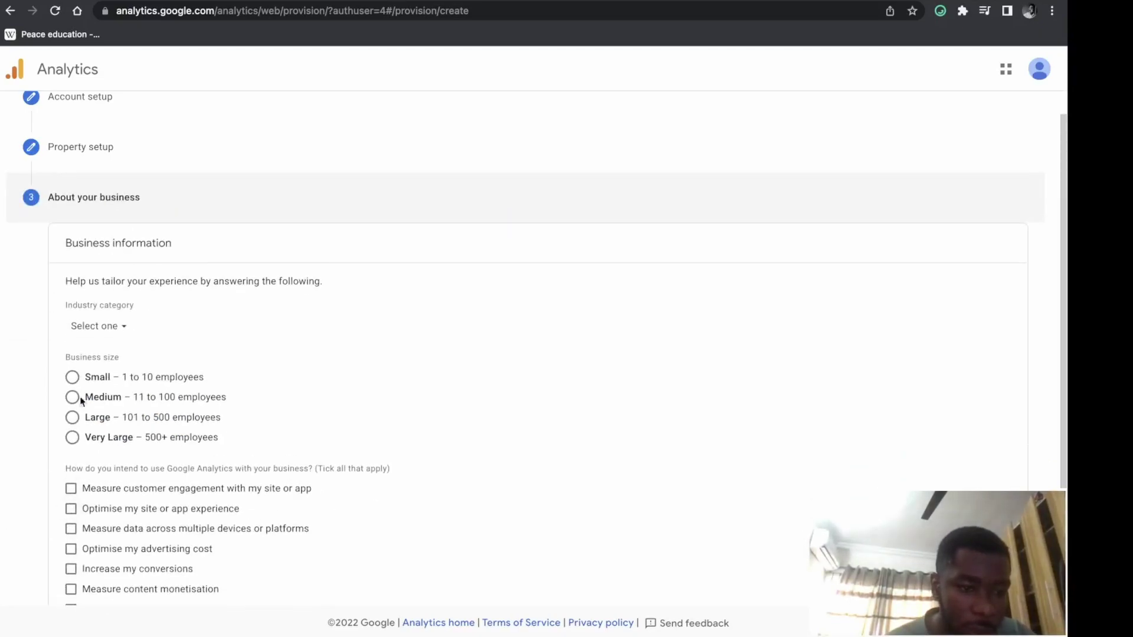
click(73, 375)
scroll(74, 376, down, 5)
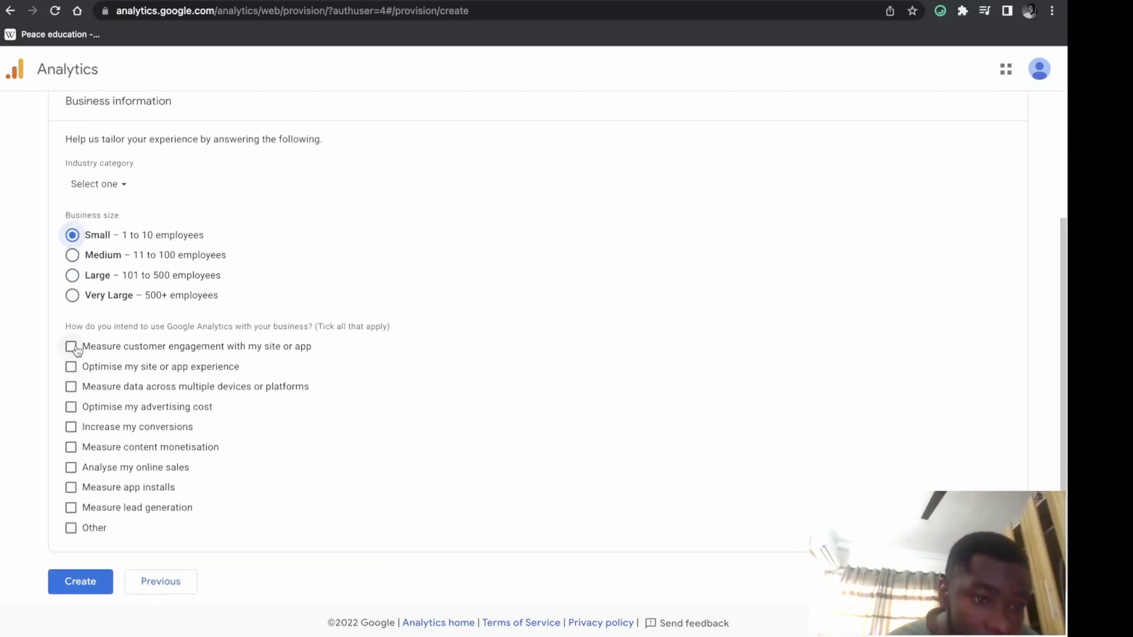
click(72, 347)
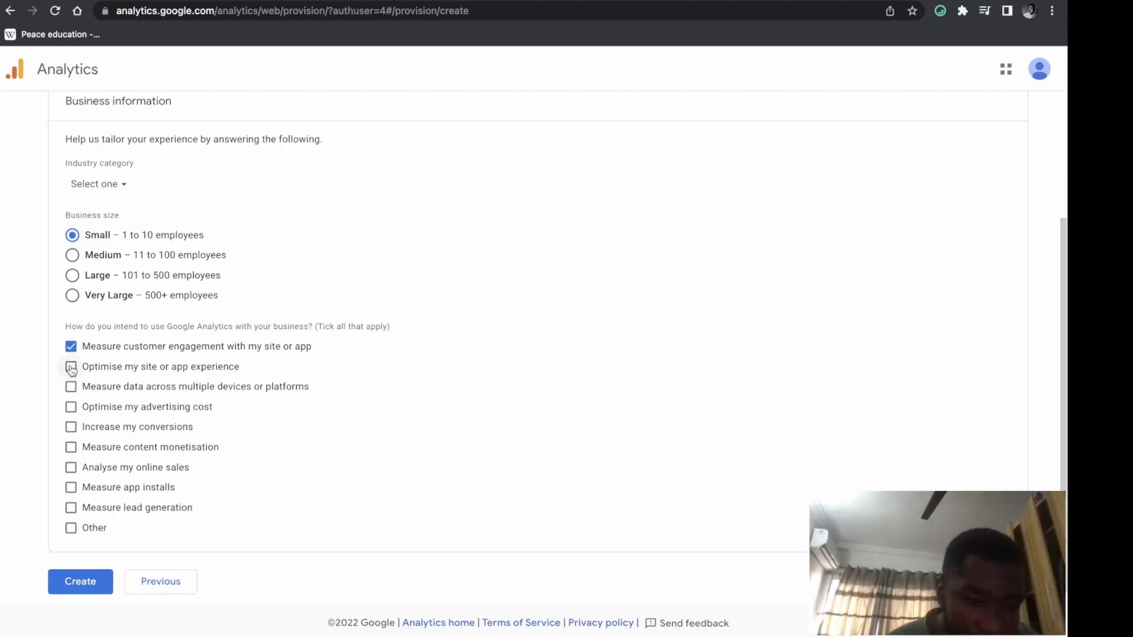
click(71, 367)
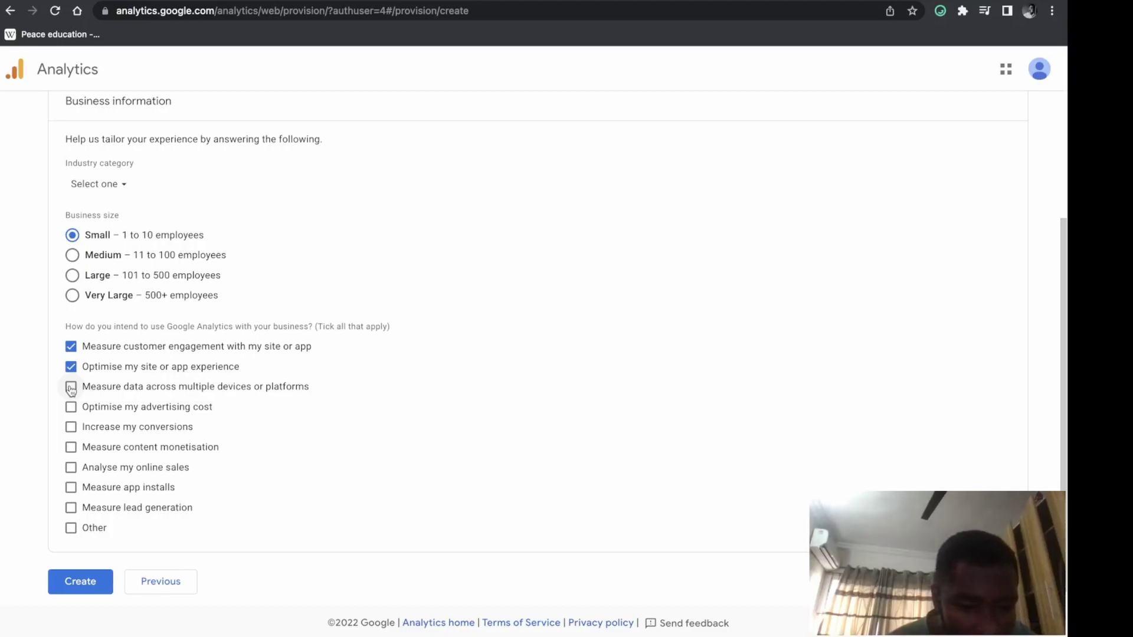
click(71, 387)
scroll(71, 411, down, 1)
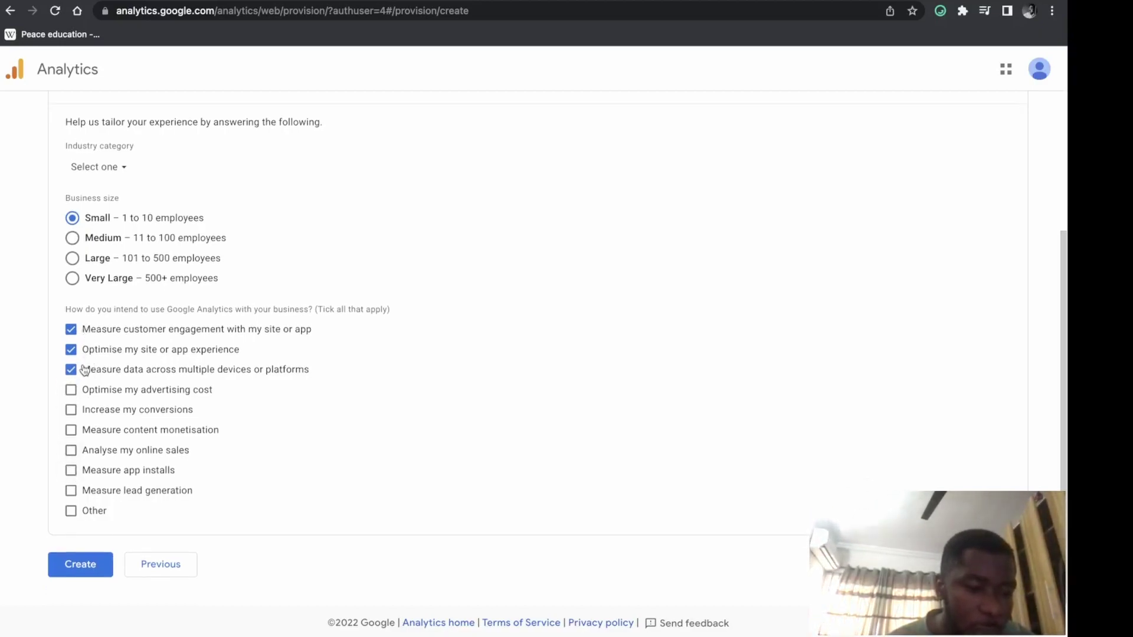
click(84, 564)
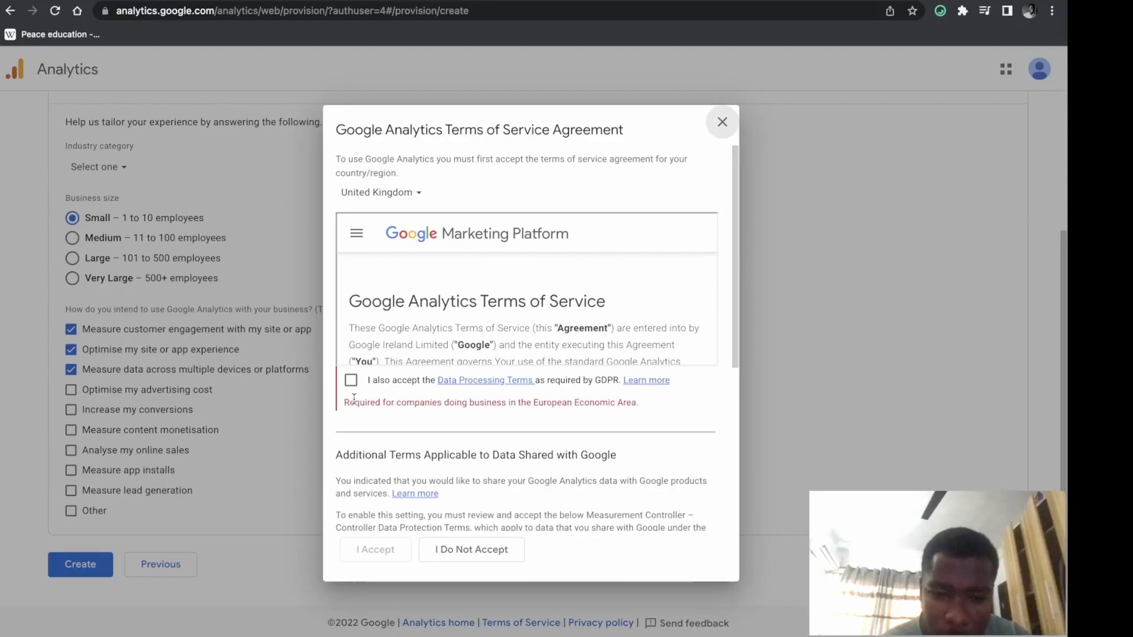
Accept the GDPR Data Processing and Controller-Controller data protection terms
click(351, 380)
scroll(363, 418, down, 5)
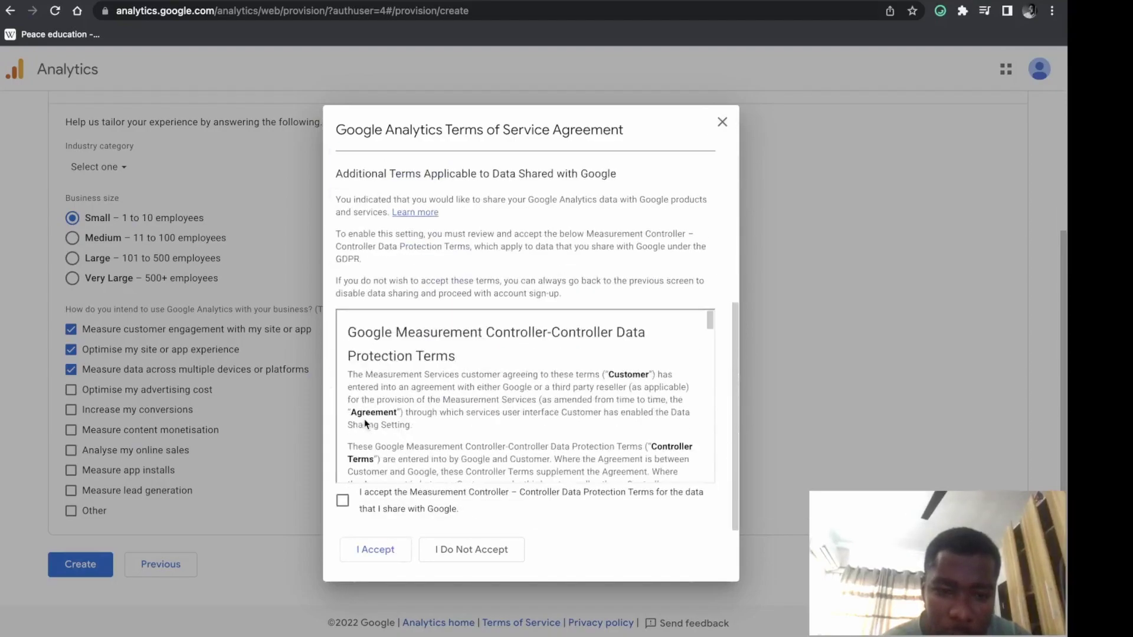
click(342, 500)
click(362, 549)
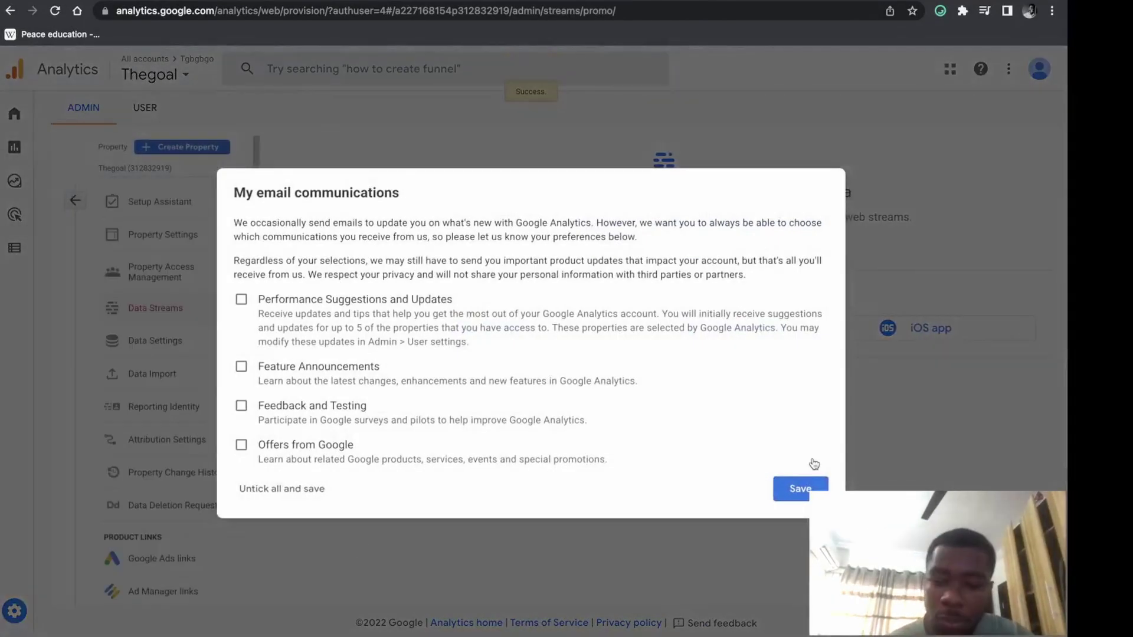
Save the email communication preferences and dismiss the property tour
click(803, 491)
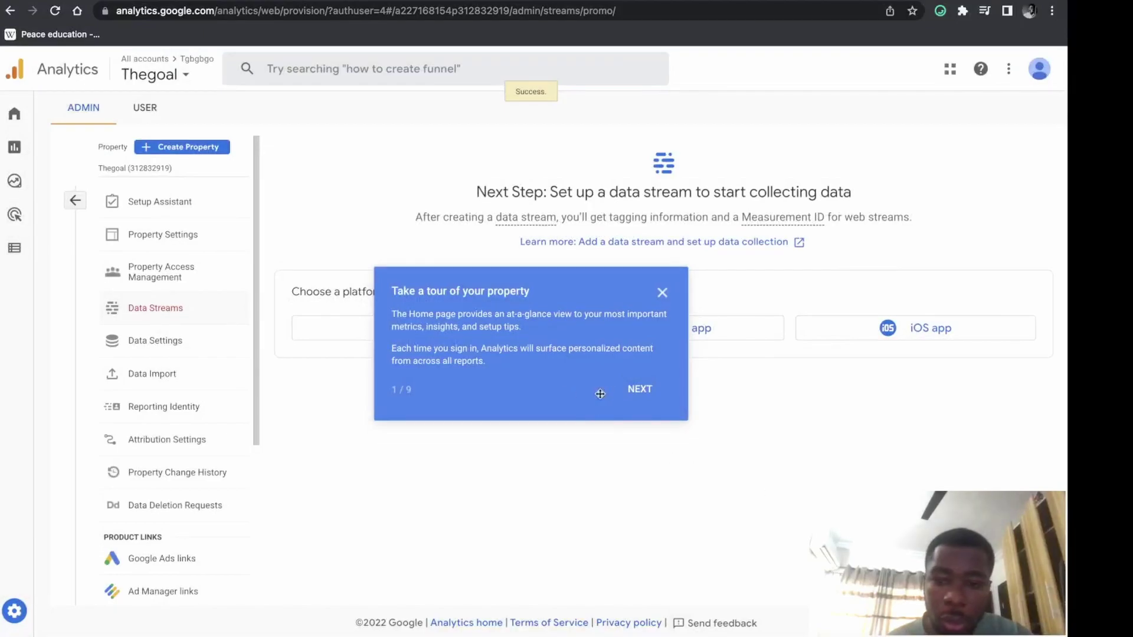
click(642, 392)
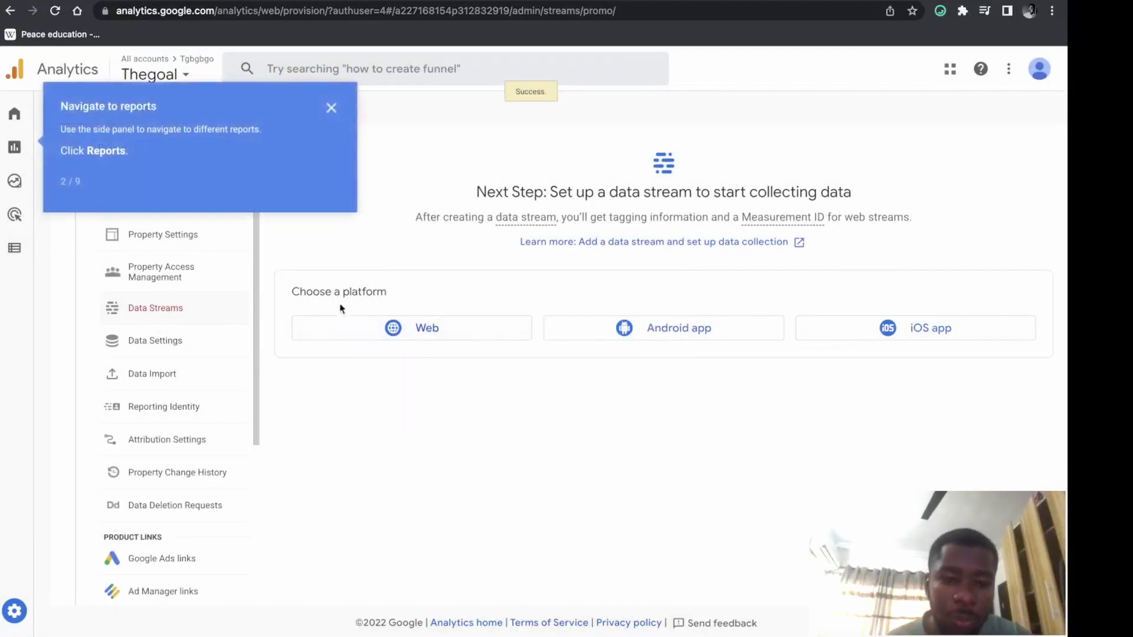
click(331, 109)
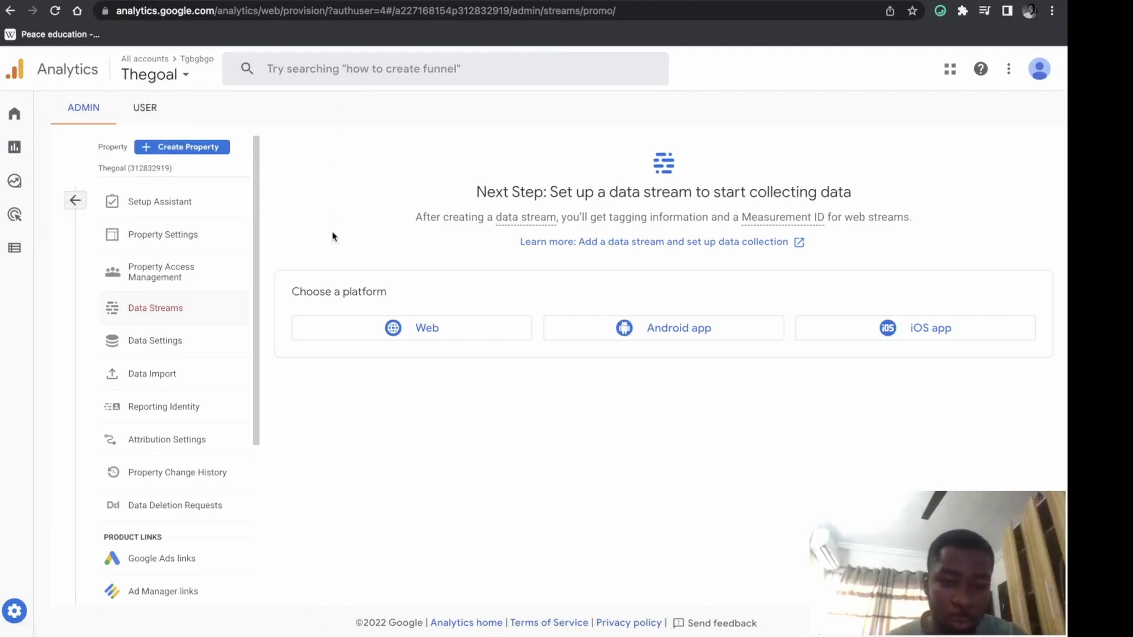
Start a web stream with website URL booktree.ng and stream name 'booktree'
click(369, 339)
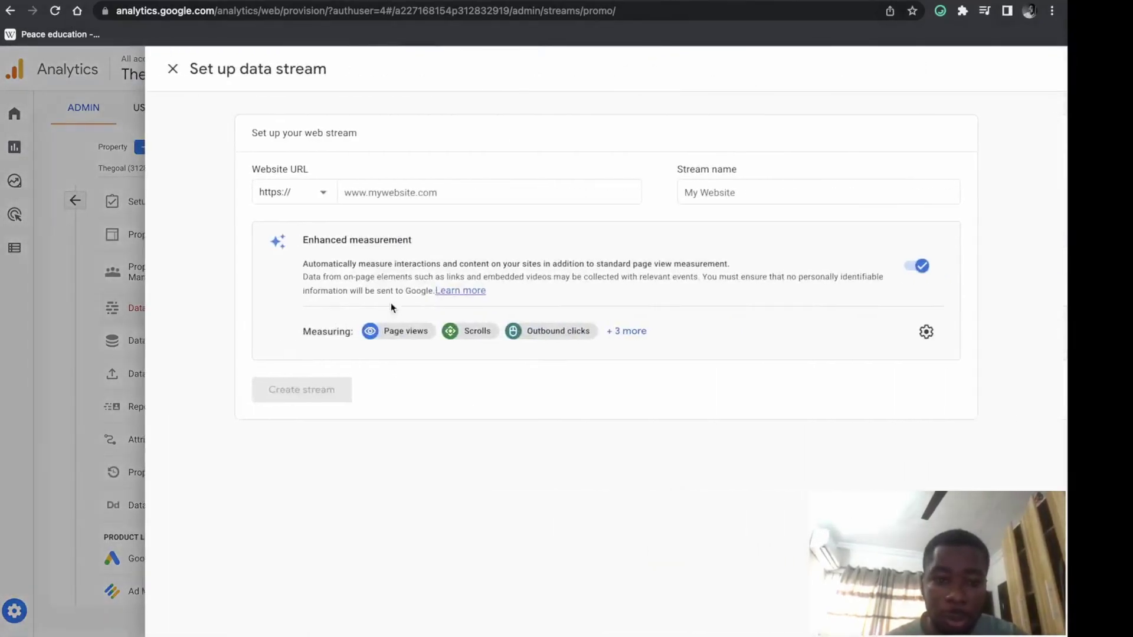
click(394, 193)
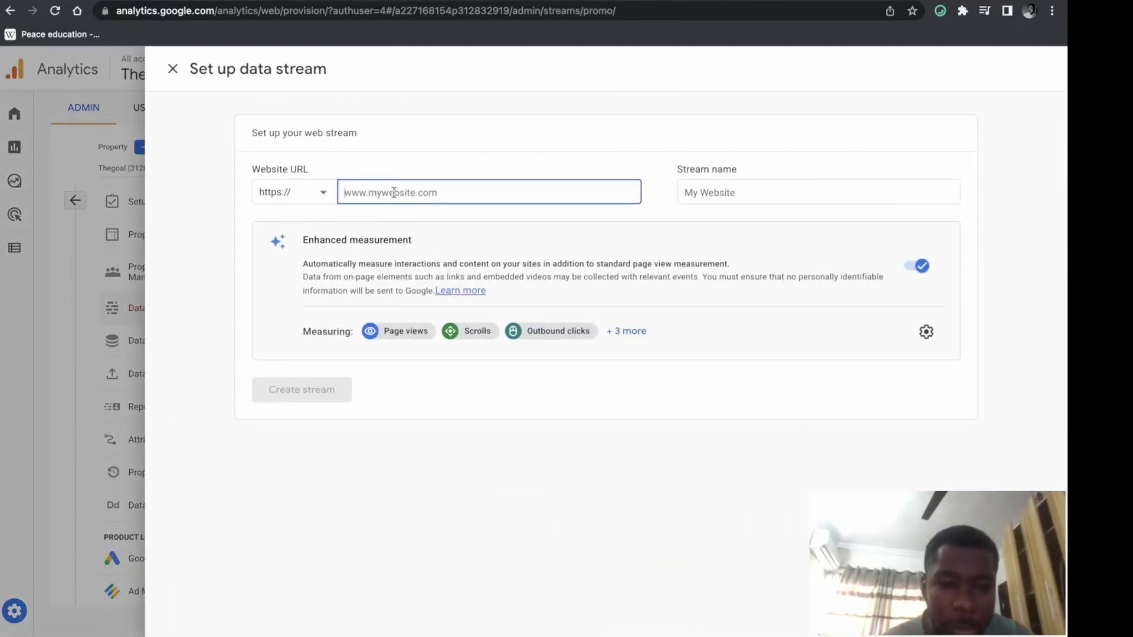
text(booktree.ng)
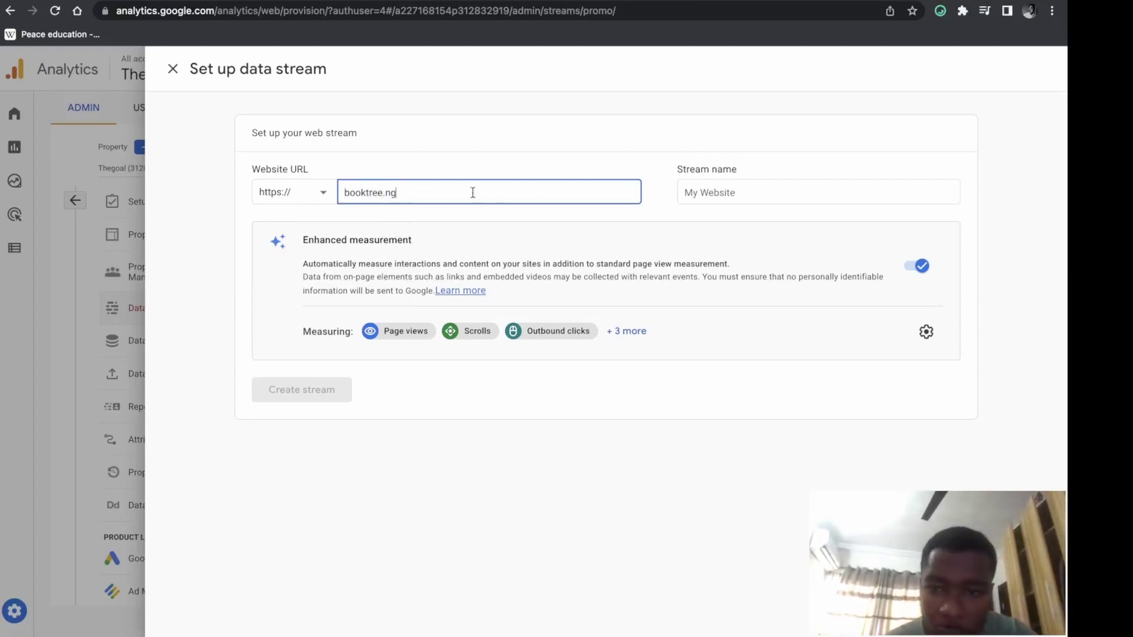
click(720, 191)
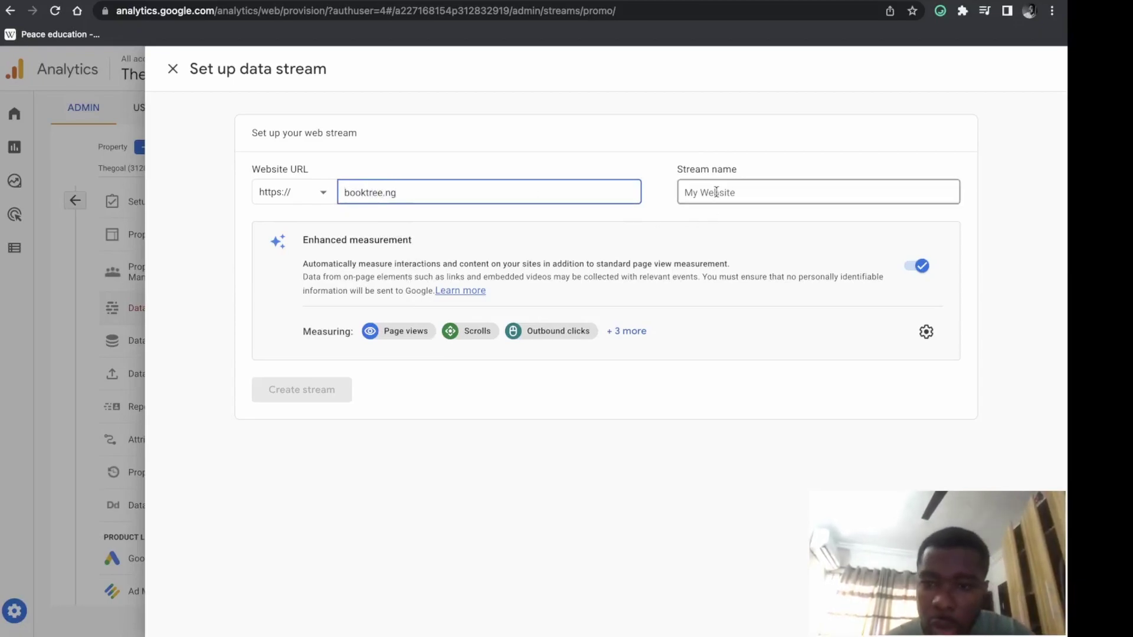
text(booktr)
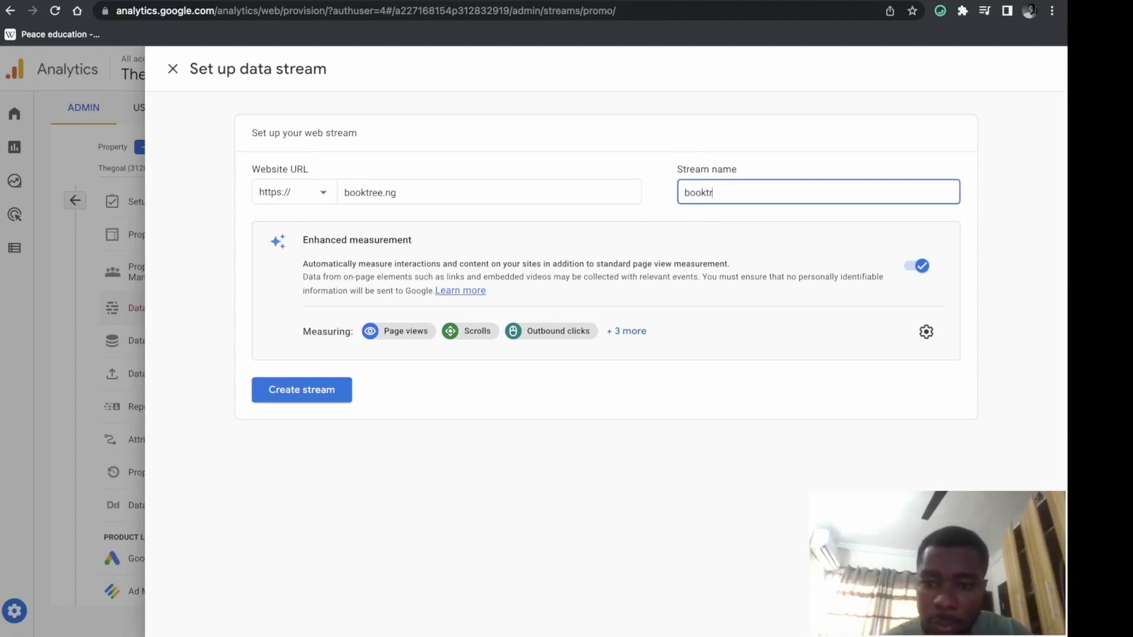
text(ee)
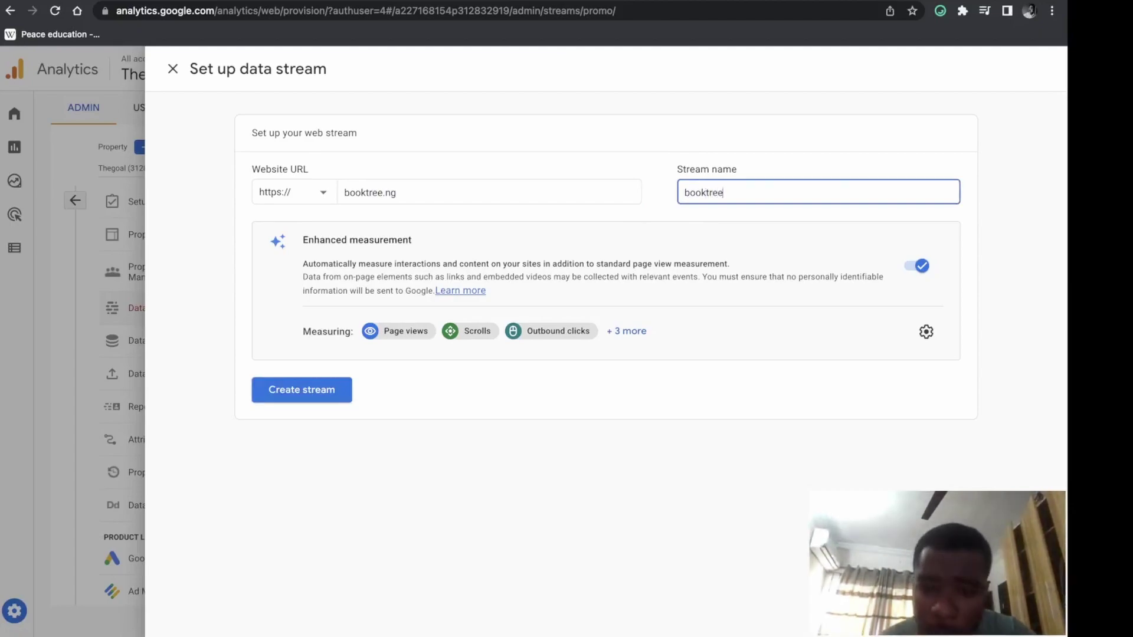
Create the booktree stream, copy its gtag.js global site tag, and return to WordPress plugins
click(324, 392)
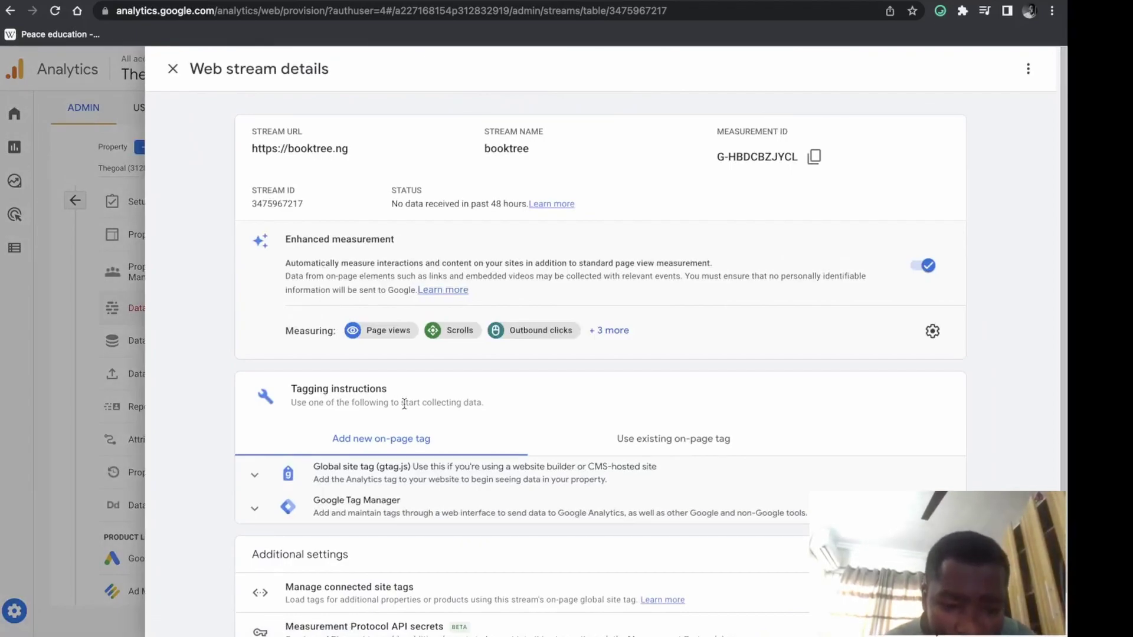
scroll(404, 404, down, 1)
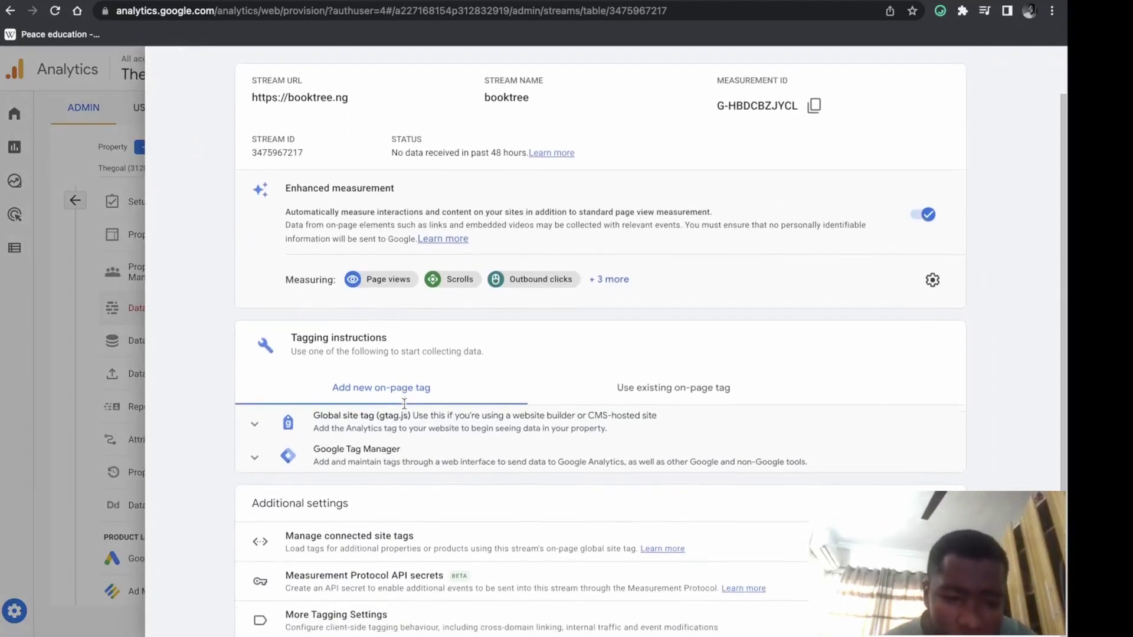
click(319, 429)
scroll(319, 429, down, 2)
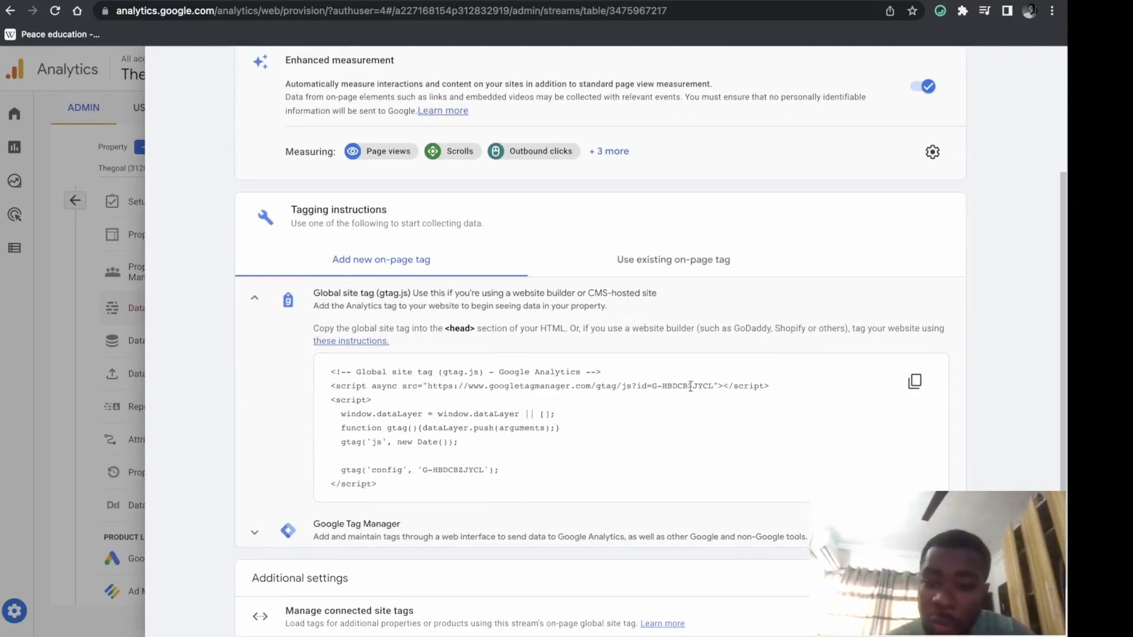
click(922, 388)
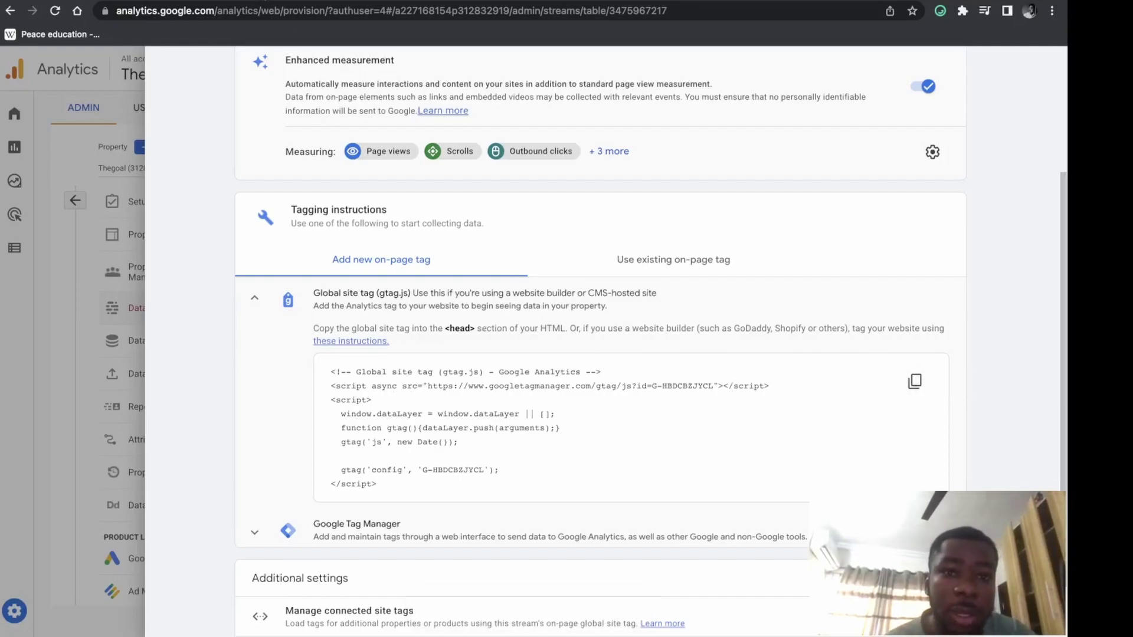
click(366, 8)
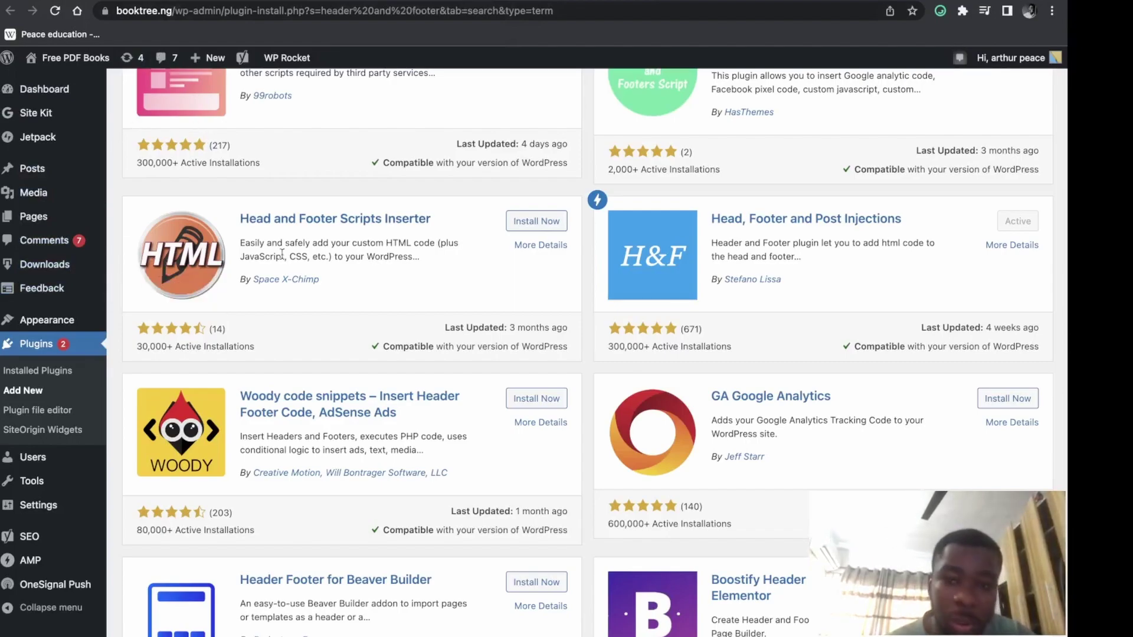
Look over the header-and-footer plugin results and open the Header and Footer settings page
scroll(282, 254, up, 1)
scroll(282, 253, up, 15)
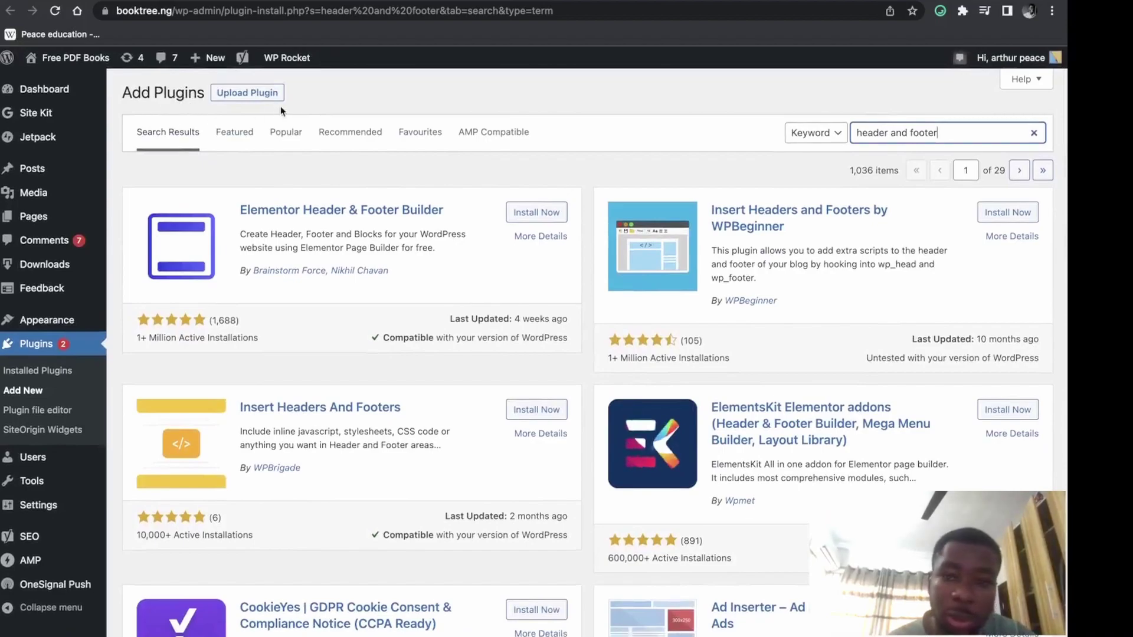
scroll(774, 258, down, 15)
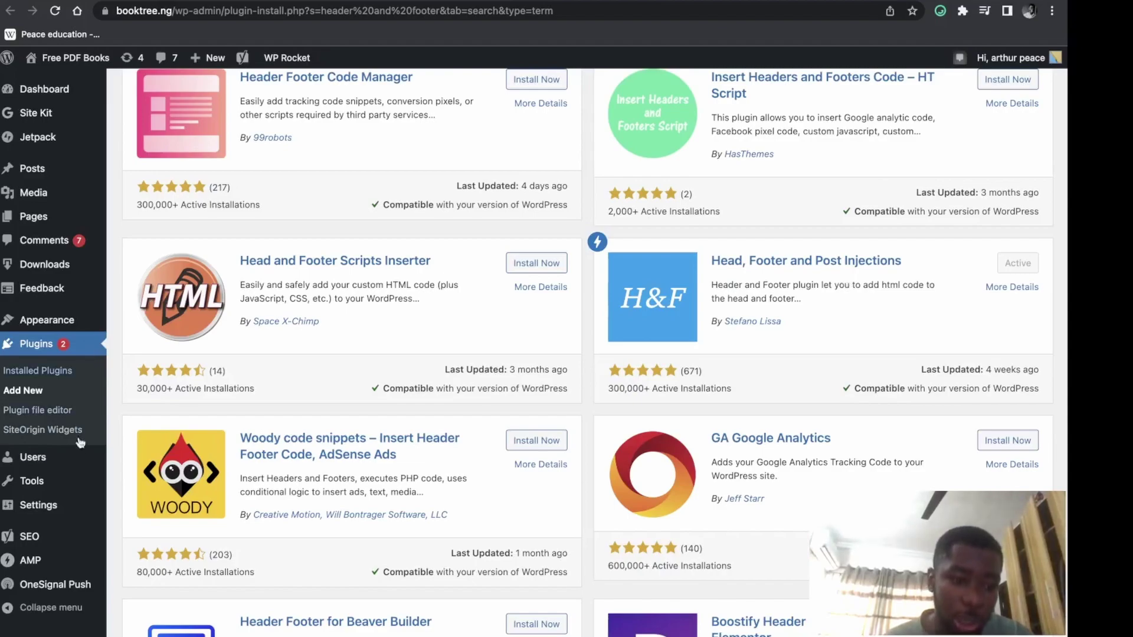
click(165, 502)
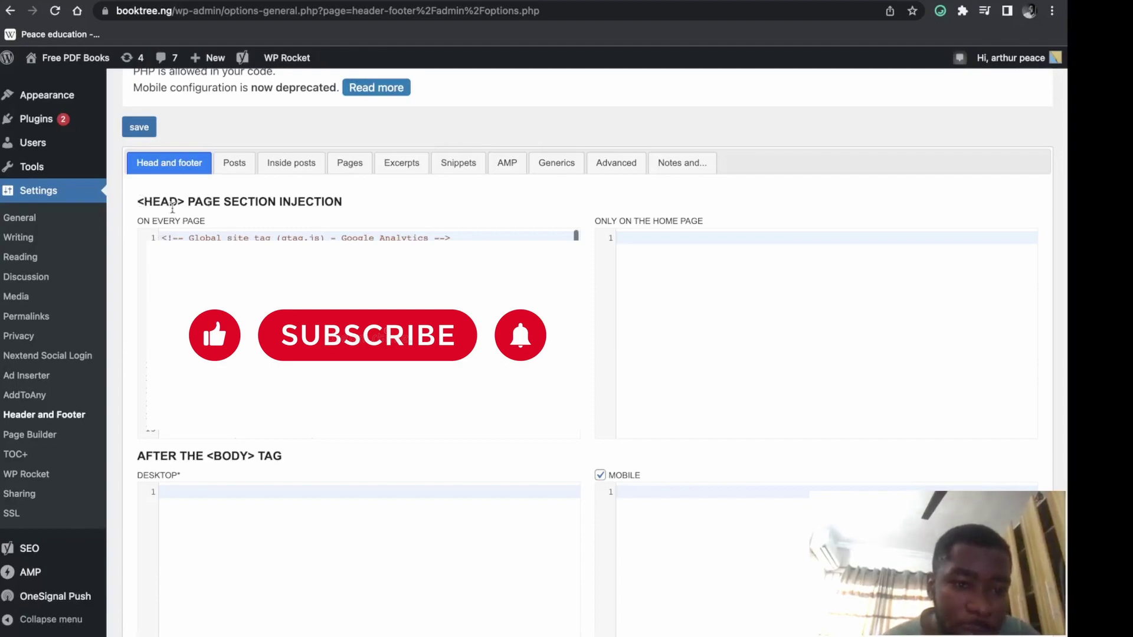
Save the gtag snippet in the <HEAD> 'On every page' box and return to the Analytics stream
scroll(378, 336, down, 5)
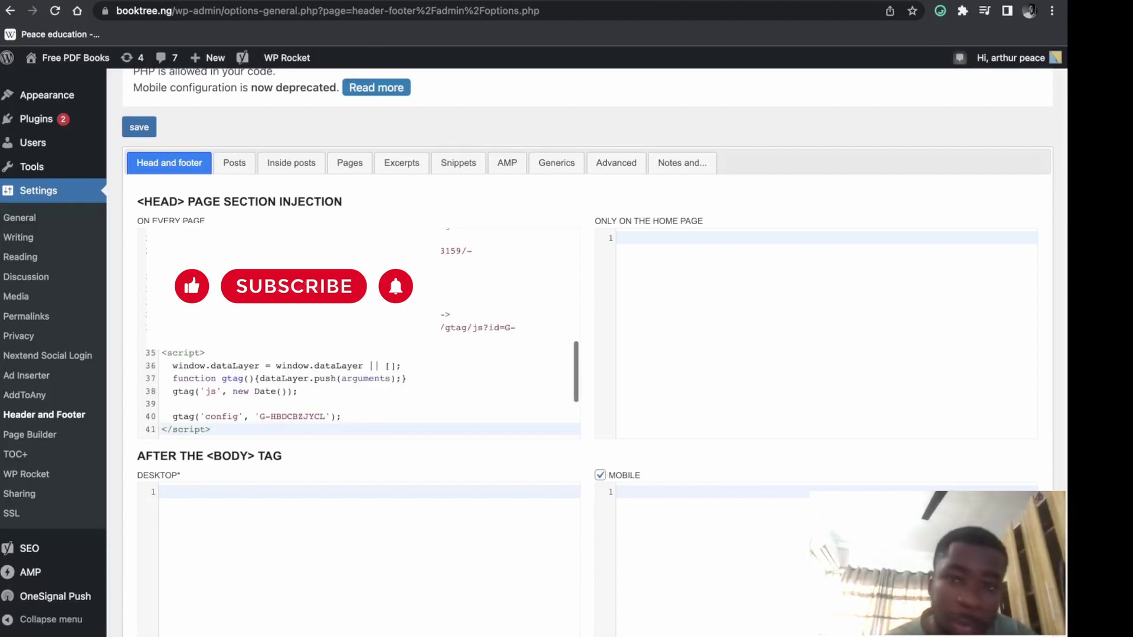
scroll(359, 334, down, 2)
scroll(359, 333, up, 3)
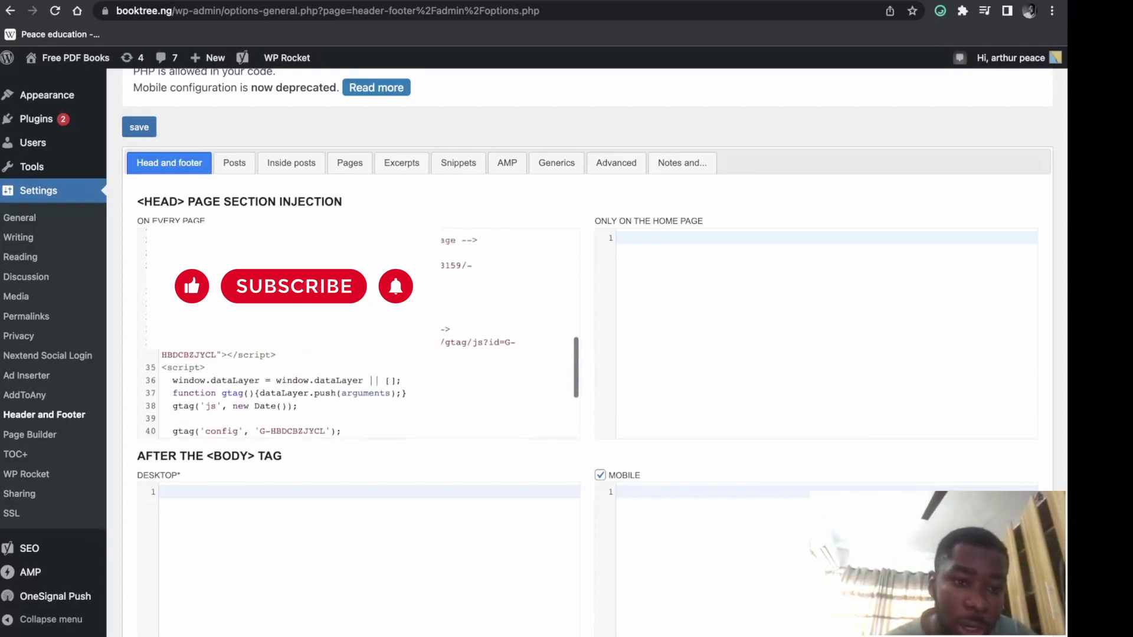
scroll(359, 354, down, 2)
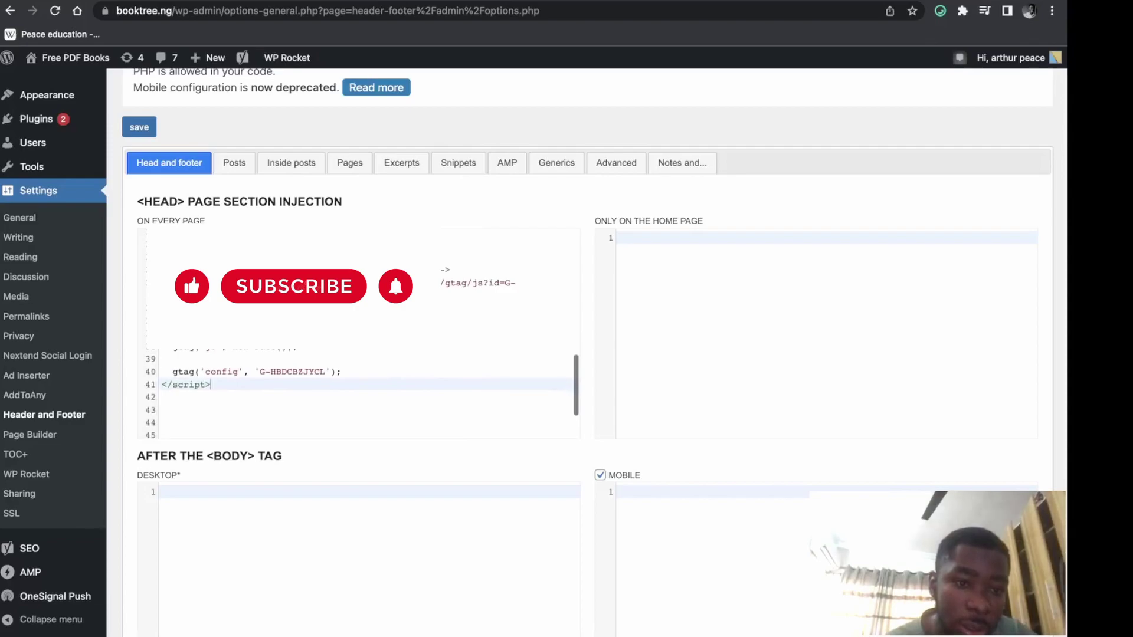
click(139, 128)
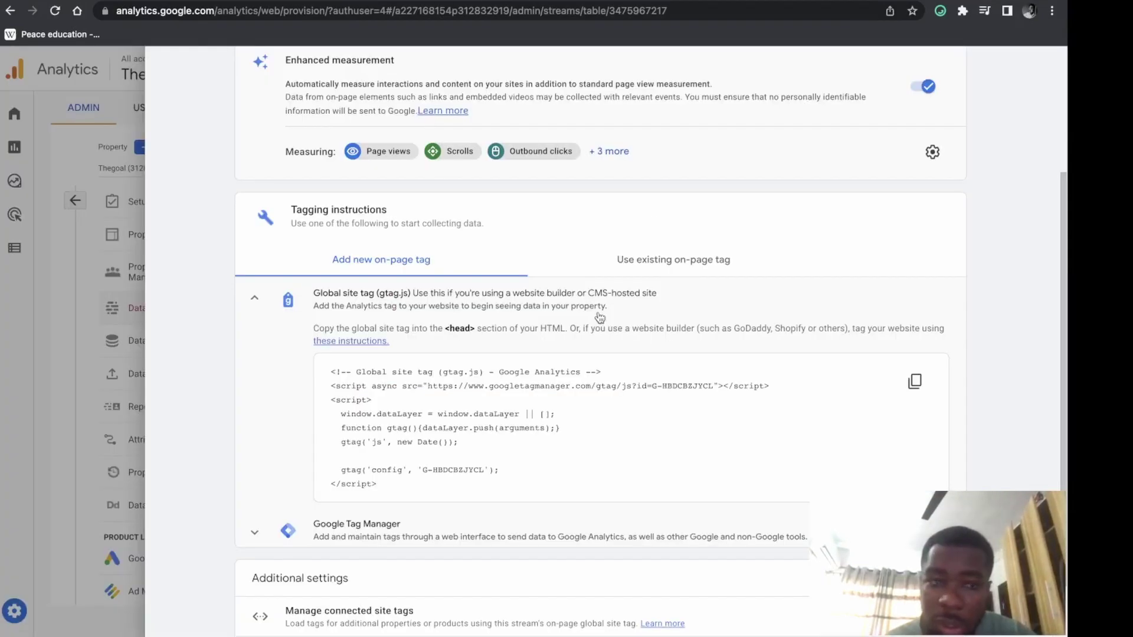
scroll(599, 316, up, 5)
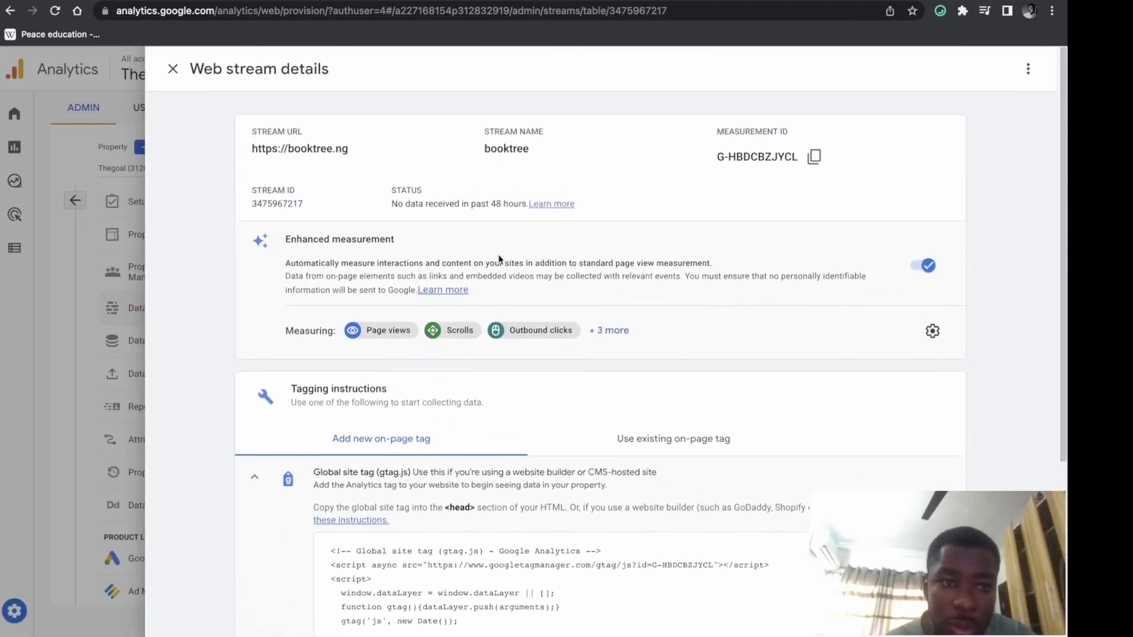
Close the booktree stream details and view the Thegoal Home dashboard showing 0 users
click(174, 78)
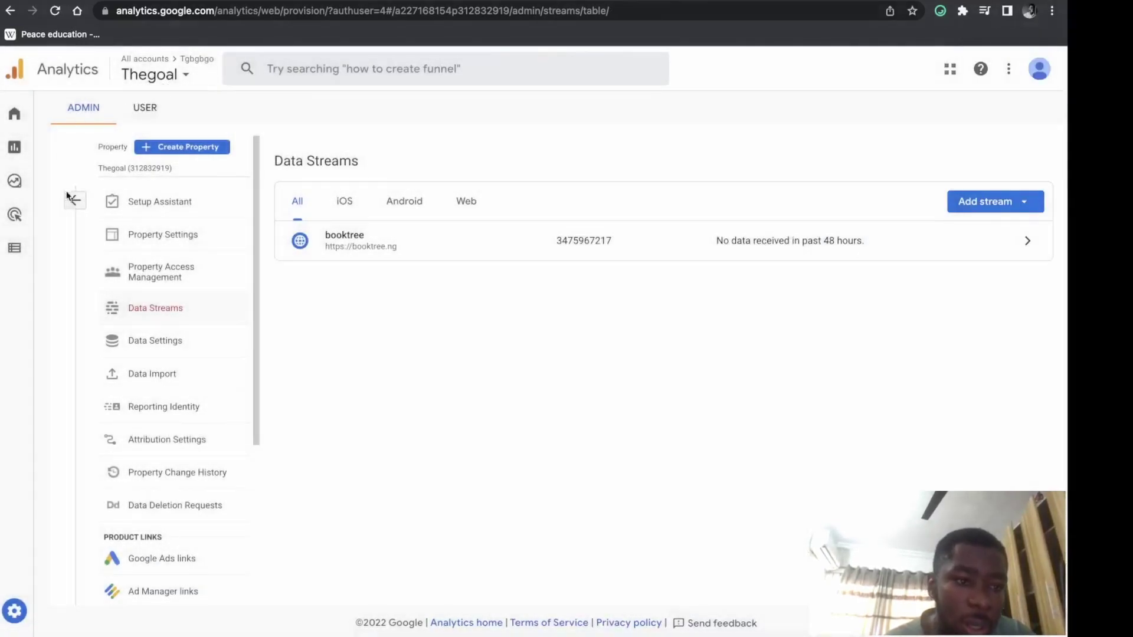
click(16, 117)
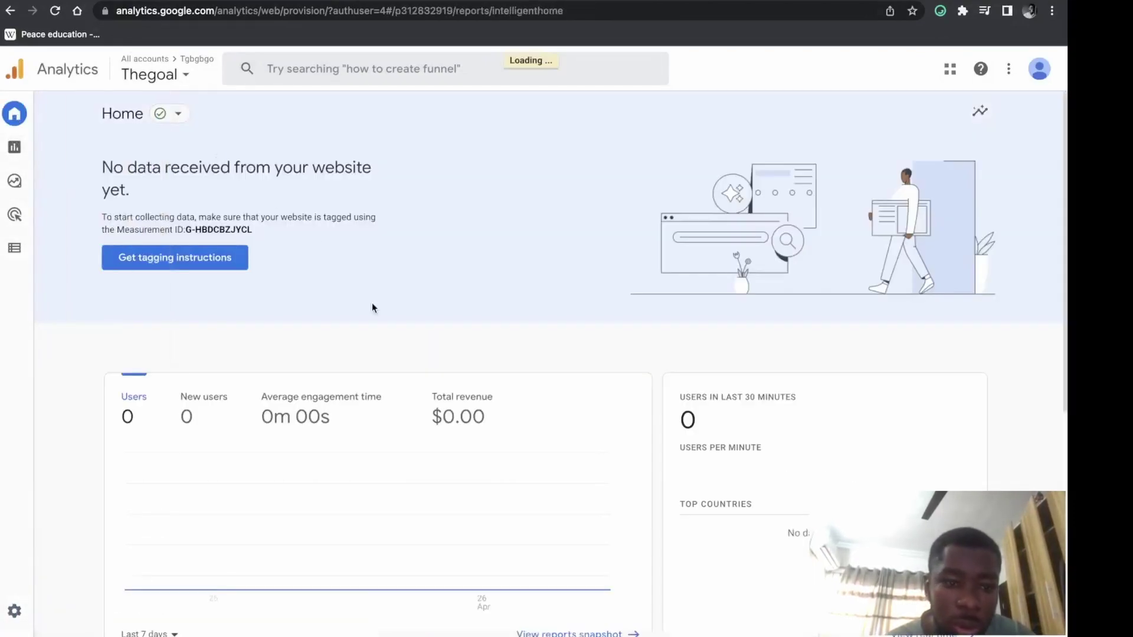
scroll(372, 302, down, 3)
scroll(372, 307, up, 1)
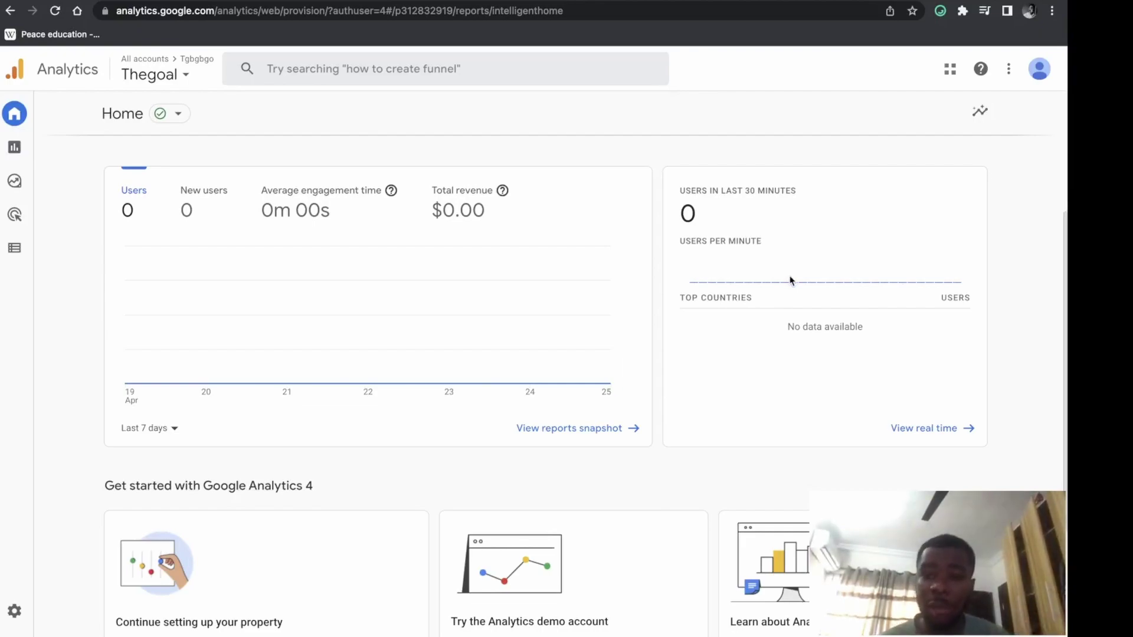
Open the Realtime overview and watch 2 active users arrive, split 50% desktop and 50% mobile
click(907, 428)
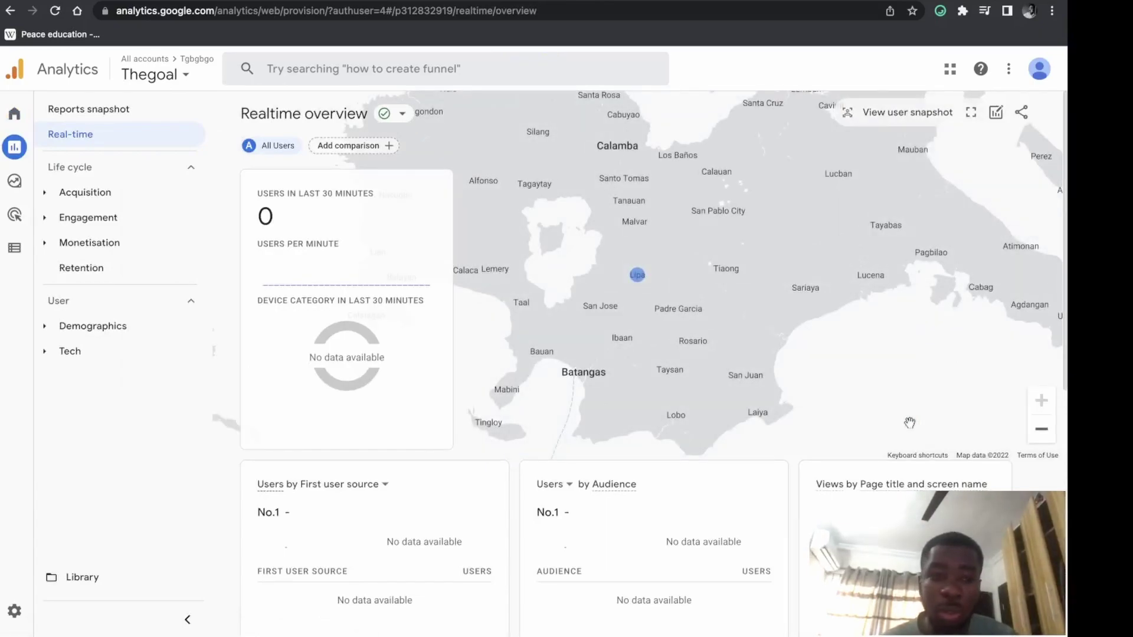
scroll(909, 422, down, 3)
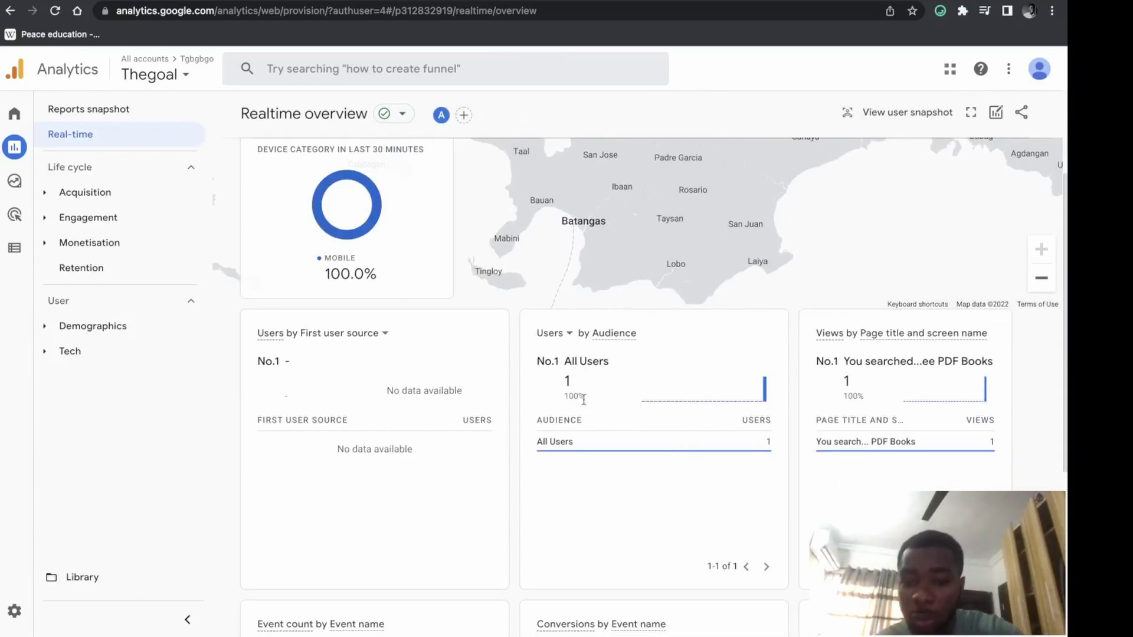
scroll(583, 400, up, 2)
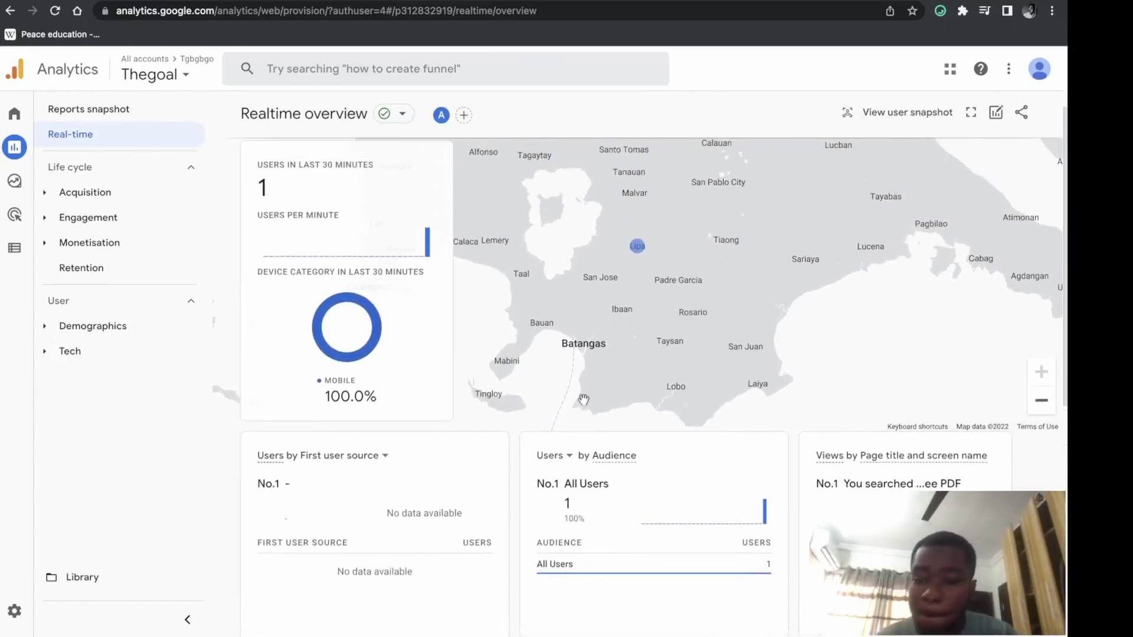
scroll(584, 401, down, 4)
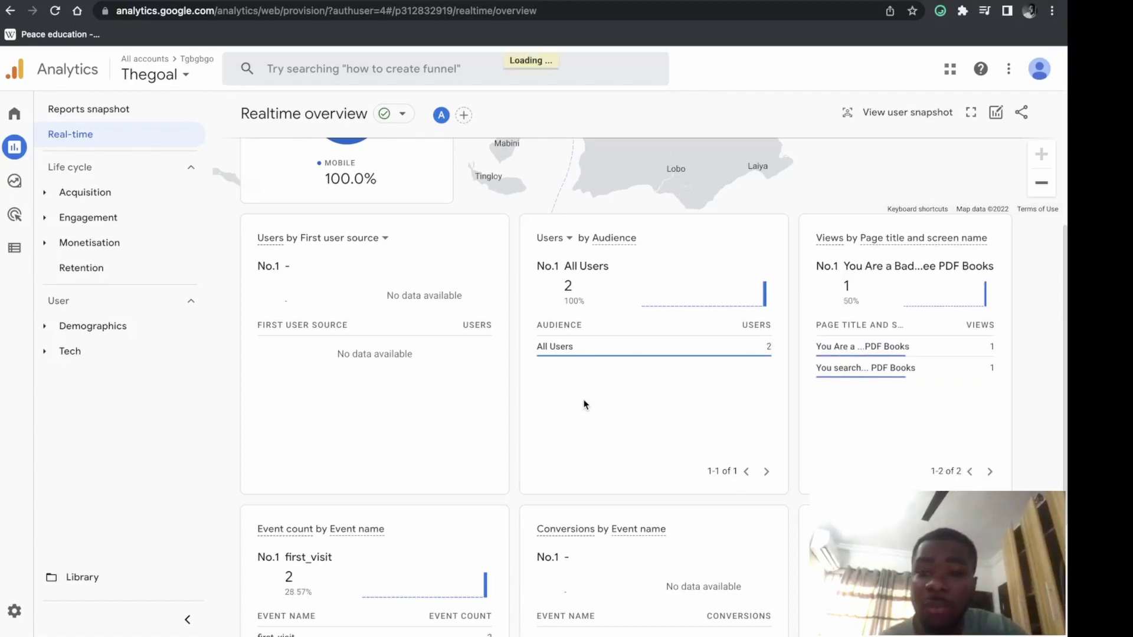
scroll(745, 349, up, 2)
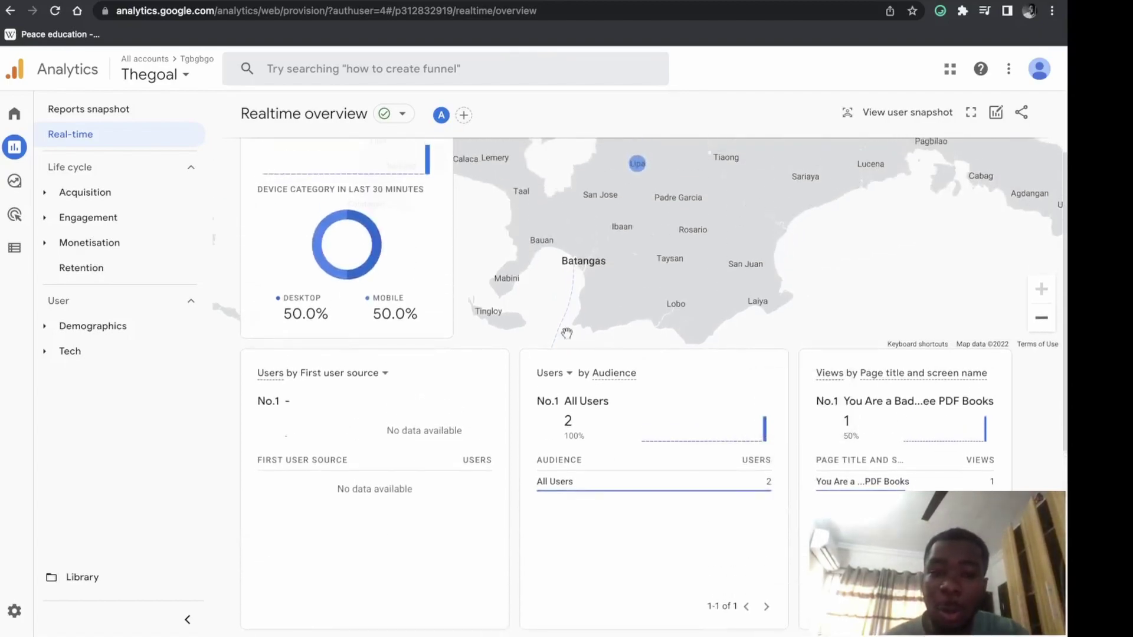
scroll(567, 332, down, 1)
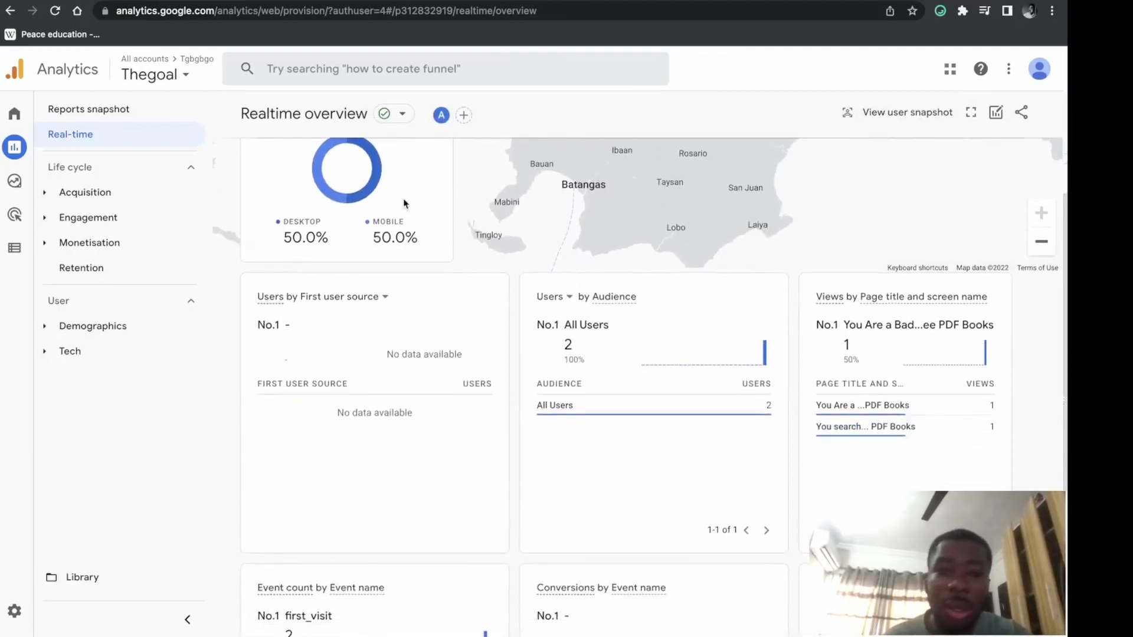